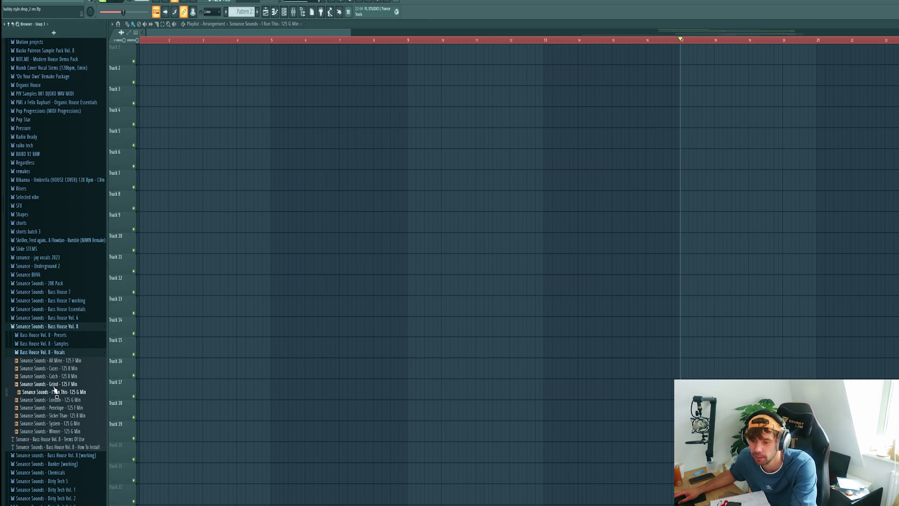
- Place the I Run This vocal on Track 15 and play it back
left_click_drag(49, 398, 252, 348)
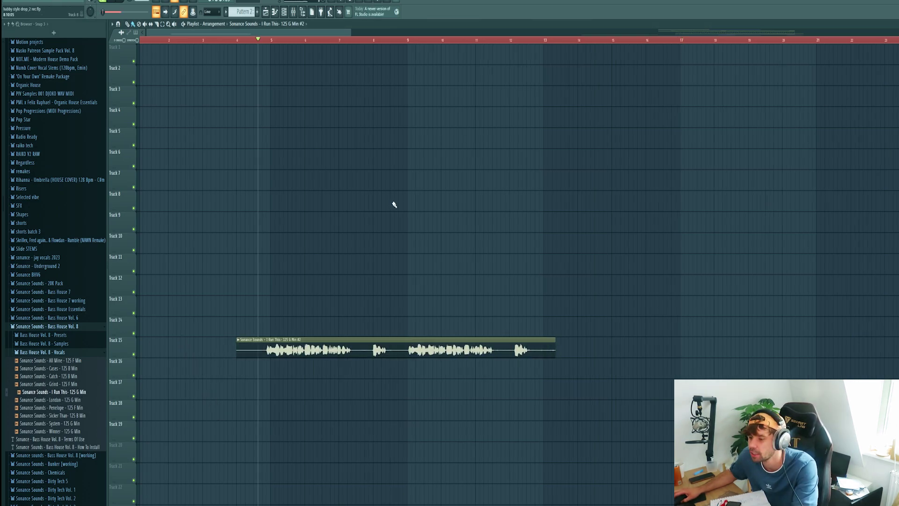
key("space")
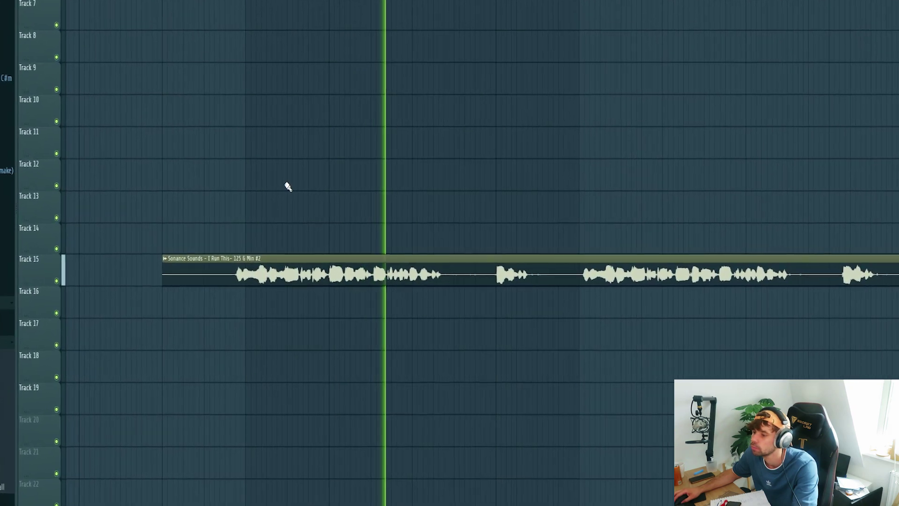
key("space")
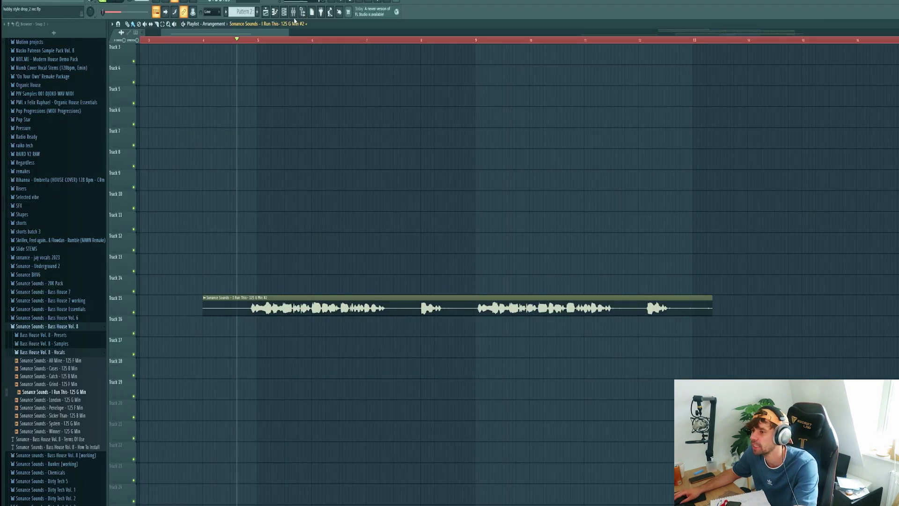
- Open the vocal's Pro-Q 3, H-Delay, Pro-R and Kickstart effects while it plays
left_click(293, 11)
left_click_drag(300, 79, 371, 132)
key("space")
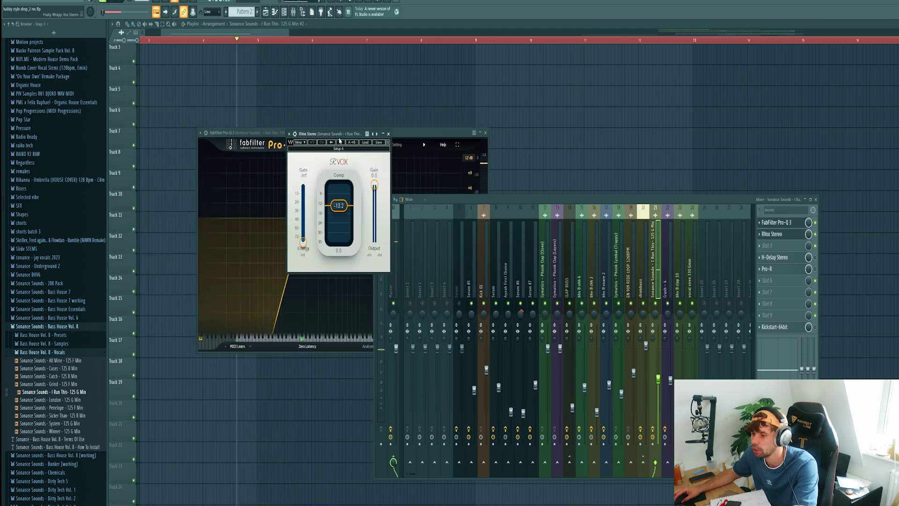
key("space")
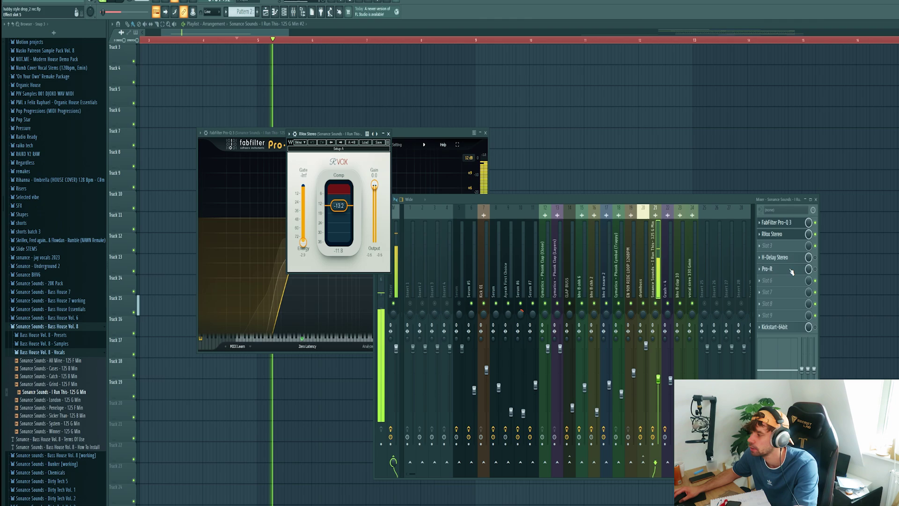
left_click(777, 258)
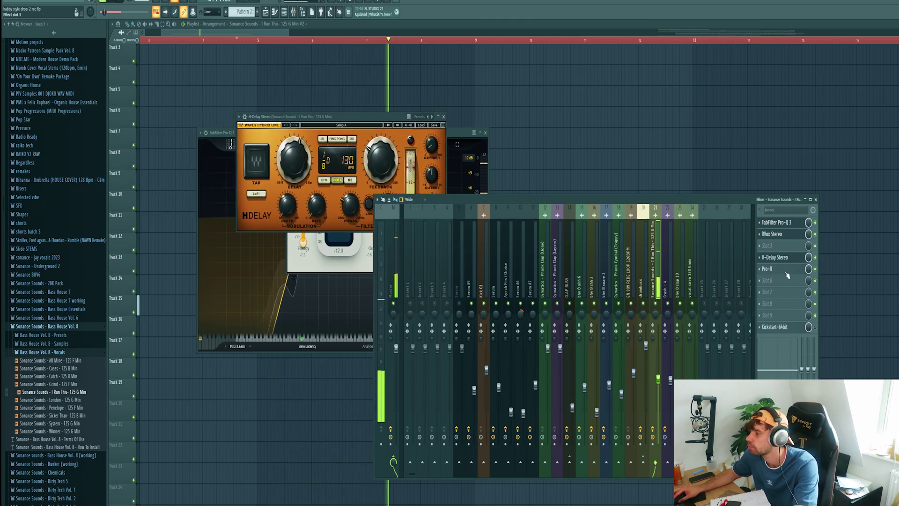
left_click(770, 268)
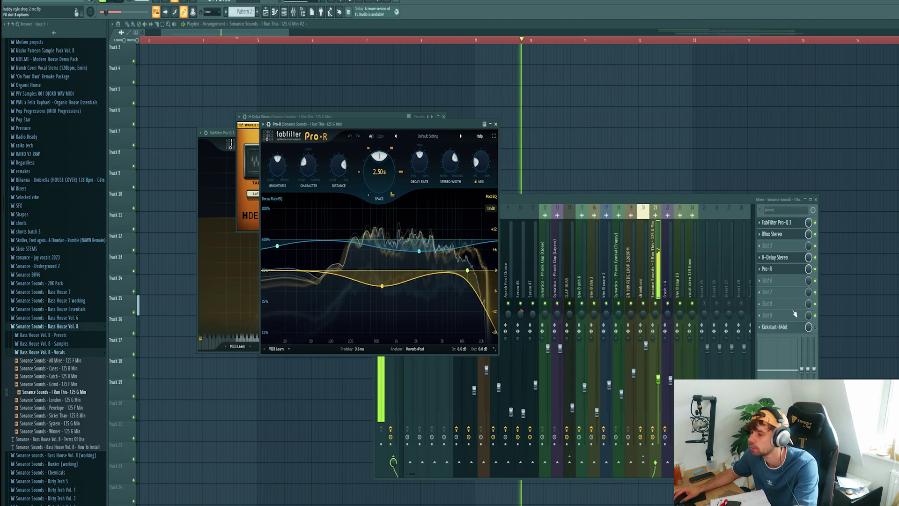
left_click(815, 331)
left_click(775, 327)
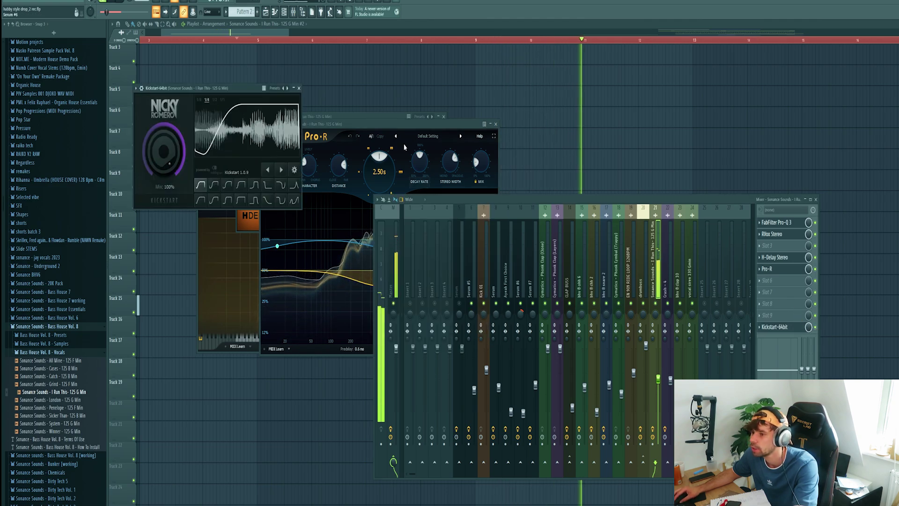
left_click_drag(228, 89, 366, 127)
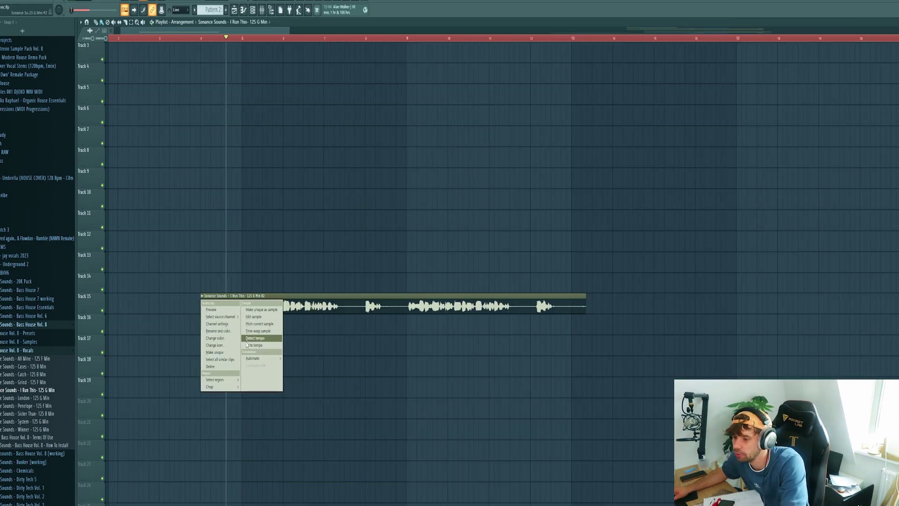
- Set the vocal clip's detected tempo to 125 BPM and play it back
left_click(257, 339)
left_click(450, 255)
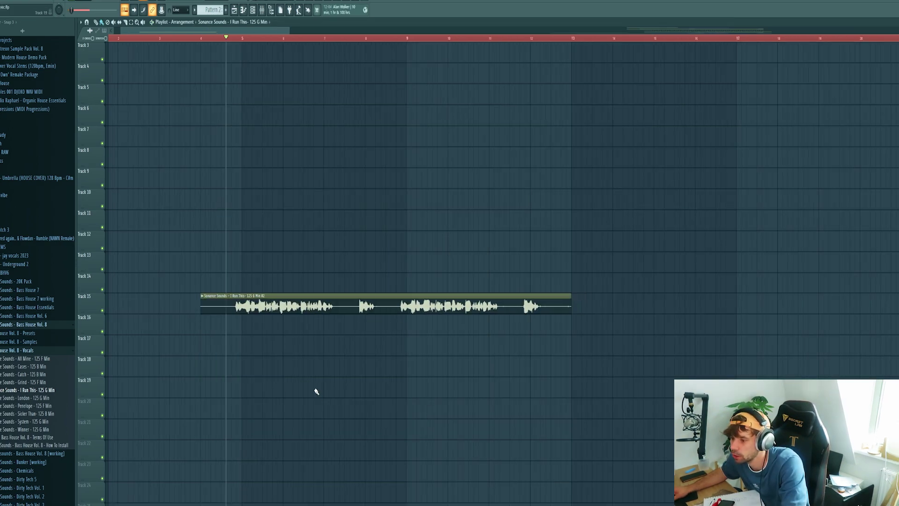
key("space")
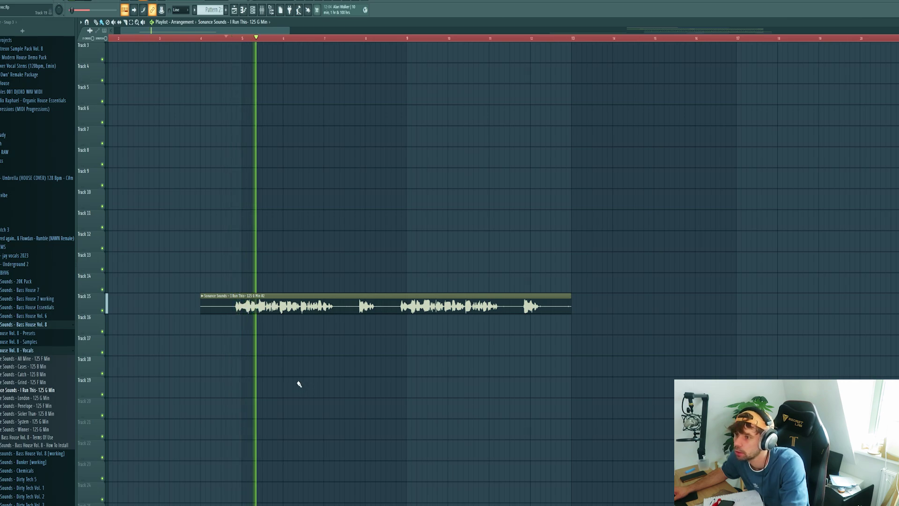
key("space")
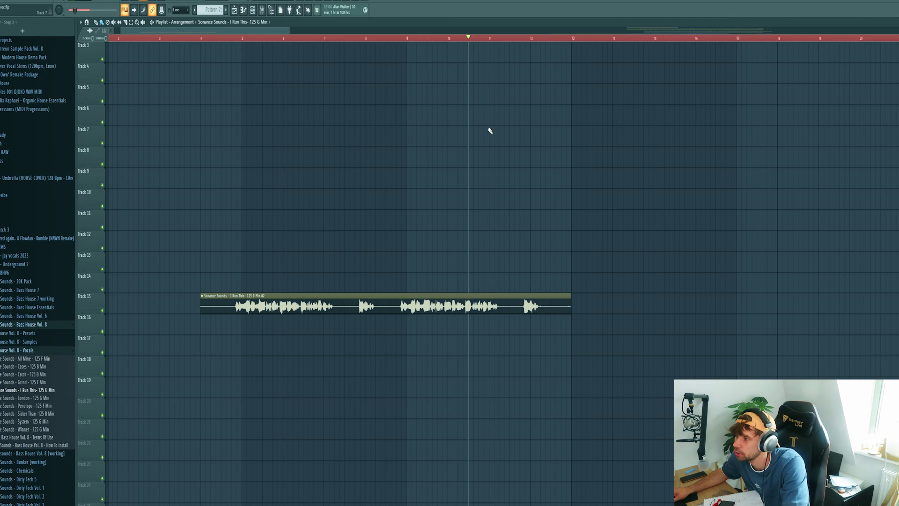
key("space")
scroll(516, 168, "up", 3)
key("space")
key("space")
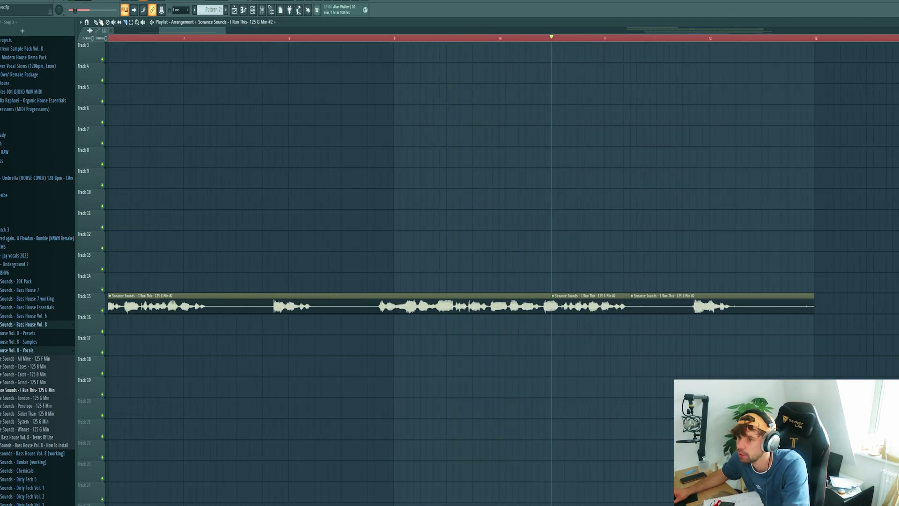
- Move a short vocal chop later, trim its start, and select its time span
left_click_drag(583, 305, 572, 346)
scroll(323, 41, "down", 3)
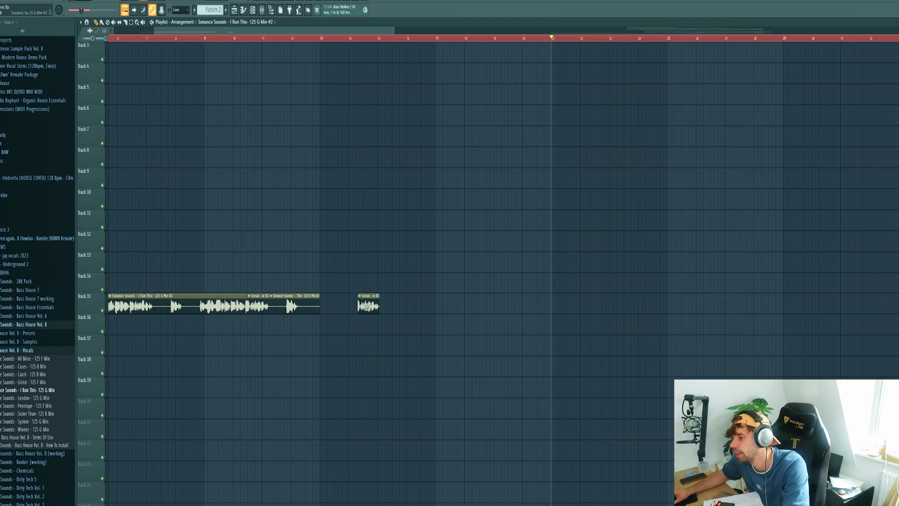
scroll(530, 312, "up", 3)
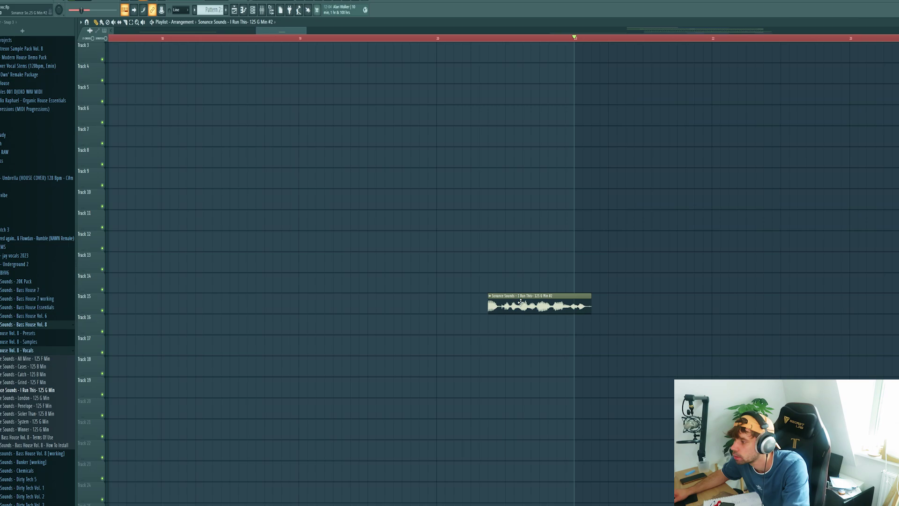
left_click(464, 37)
key("space")
left_click_drag(471, 313, 482, 313)
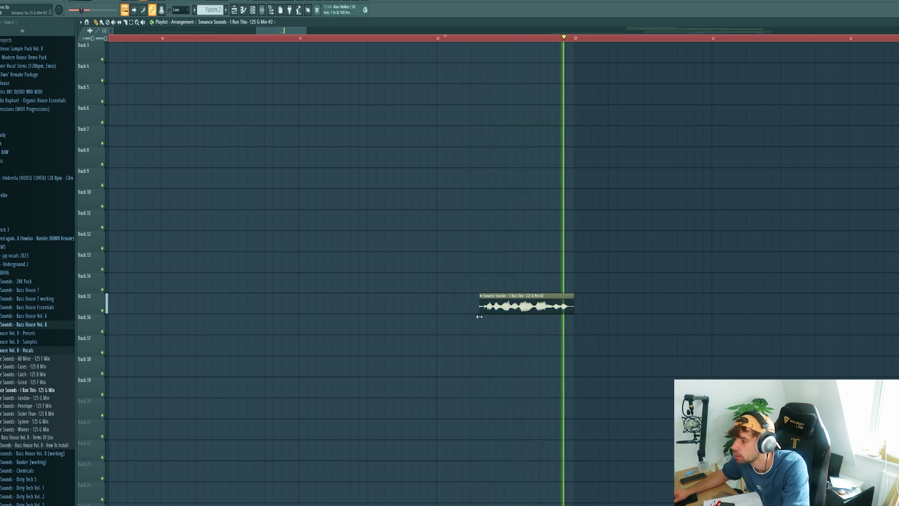
scroll(426, 334, "down", 2)
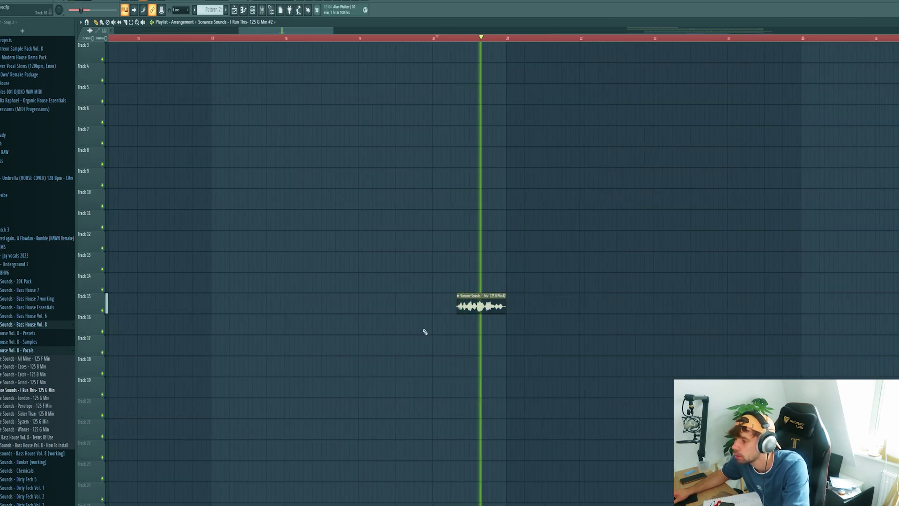
scroll(425, 330, "down", 4)
left_click_drag(278, 37, 462, 54)
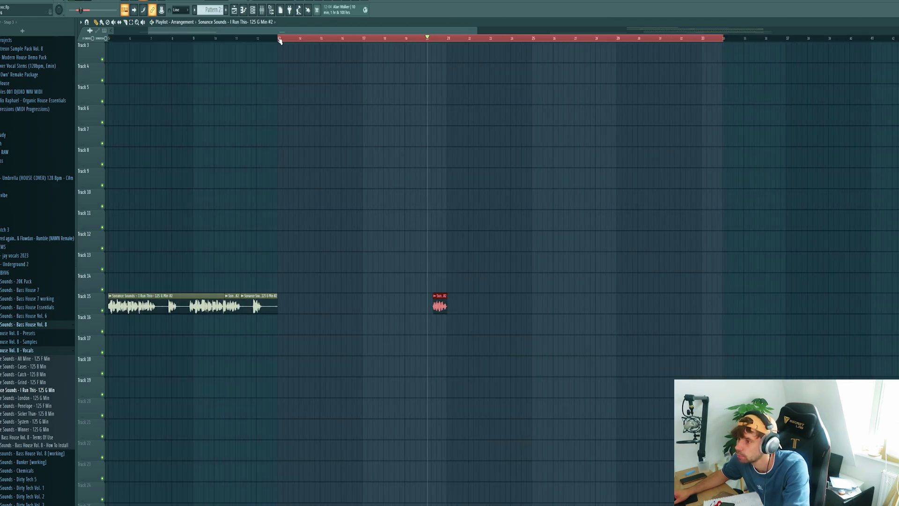
- Duplicate the vocal chop, then load Serum's Lead - Float preset via Lead - Essent
key("ctrl+b")
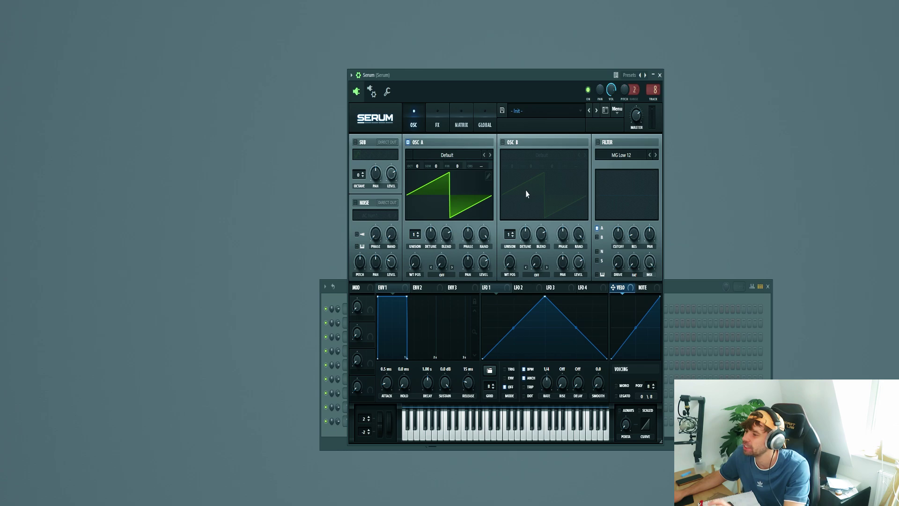
left_click(533, 112)
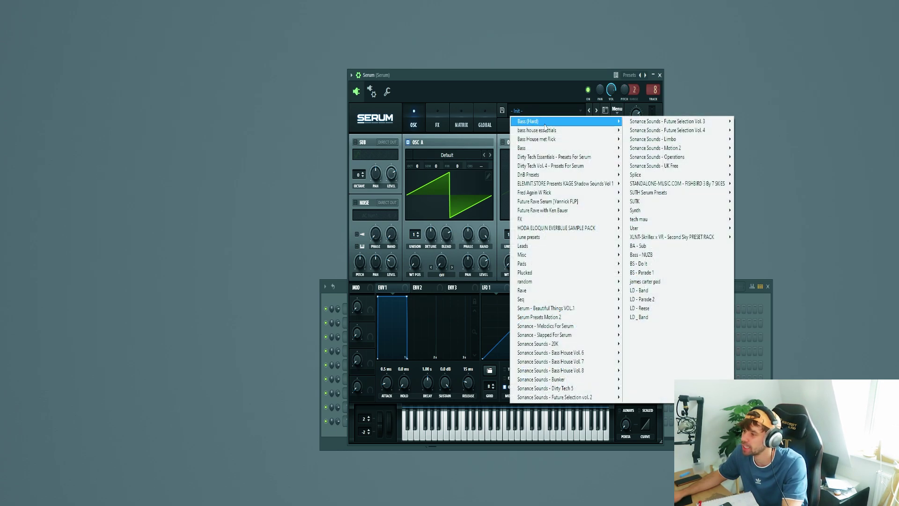
mouse_move(551, 371)
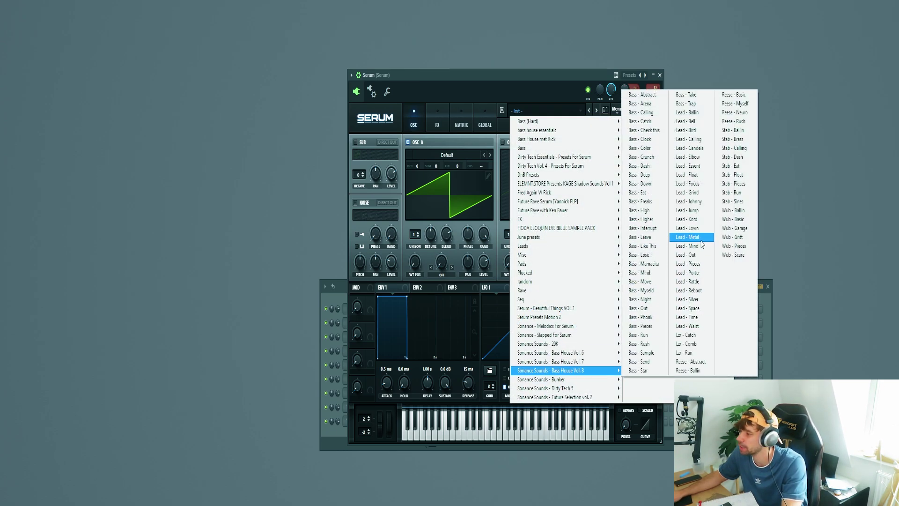
left_click(696, 166)
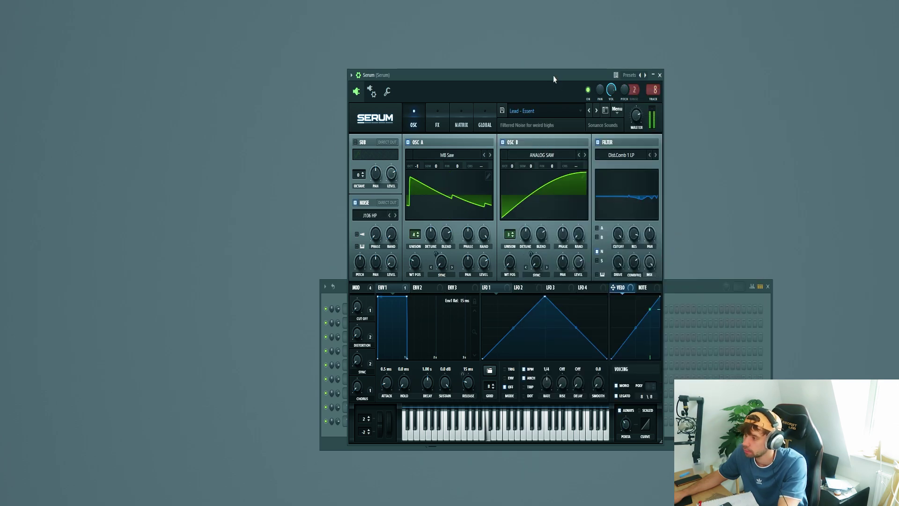
left_click(596, 111)
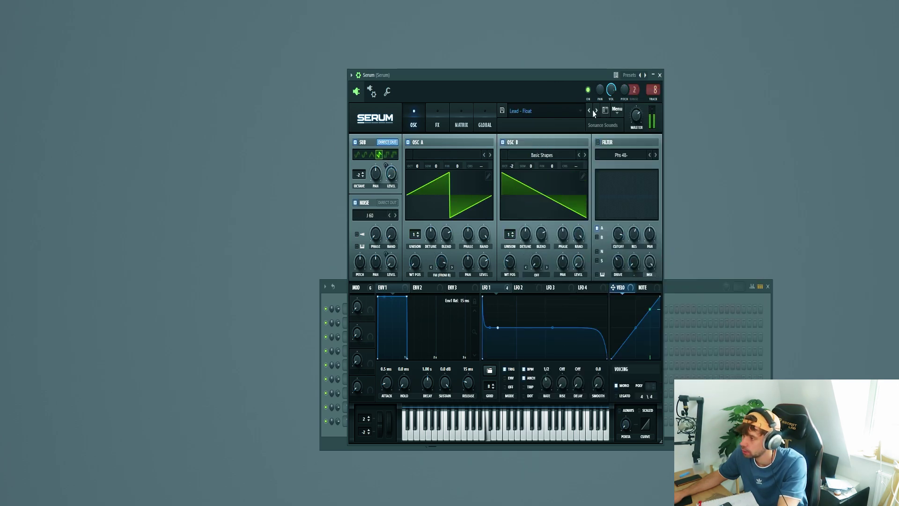
left_click(675, 284)
right_click(420, 310)
- In Serum's piano roll, select the three-note melody and audition it
left_click(429, 309)
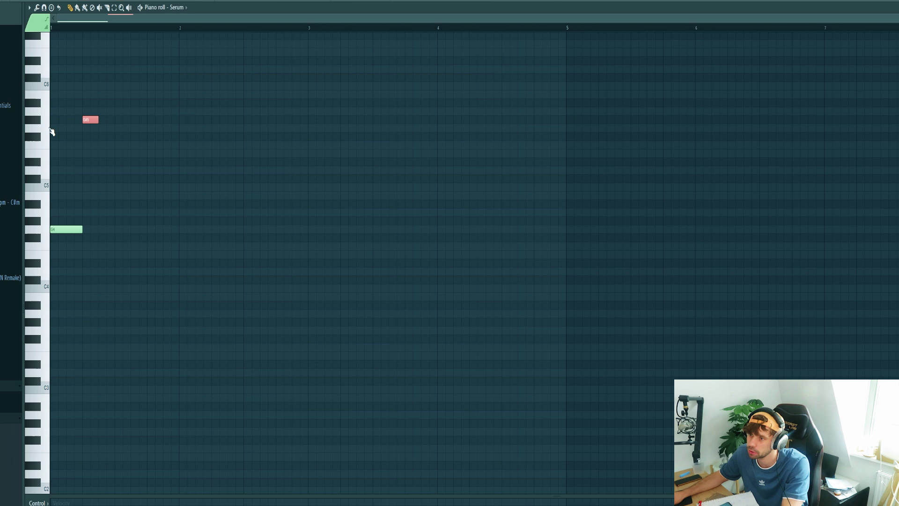
scroll(50, 132, "up", 3, "ctrl")
scroll(60, 212, "up", 3)
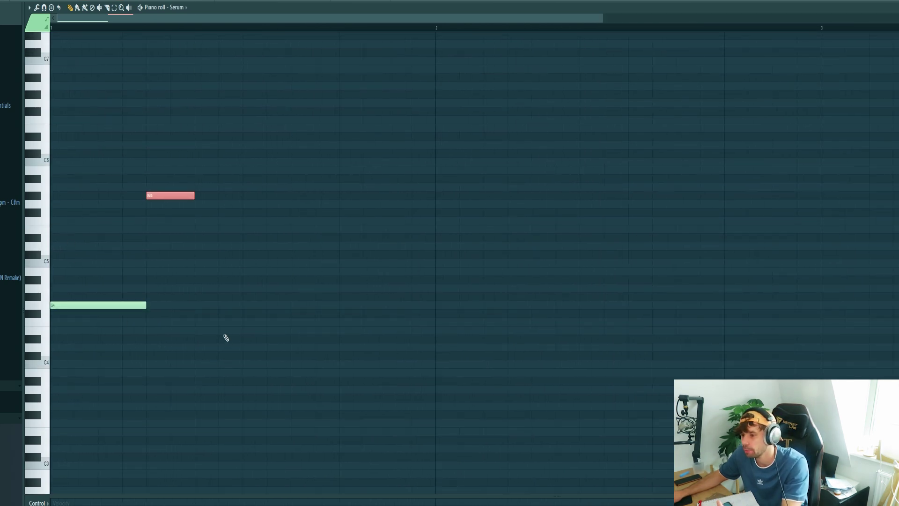
left_click_drag(227, 343, 51, 134, "ctrl")
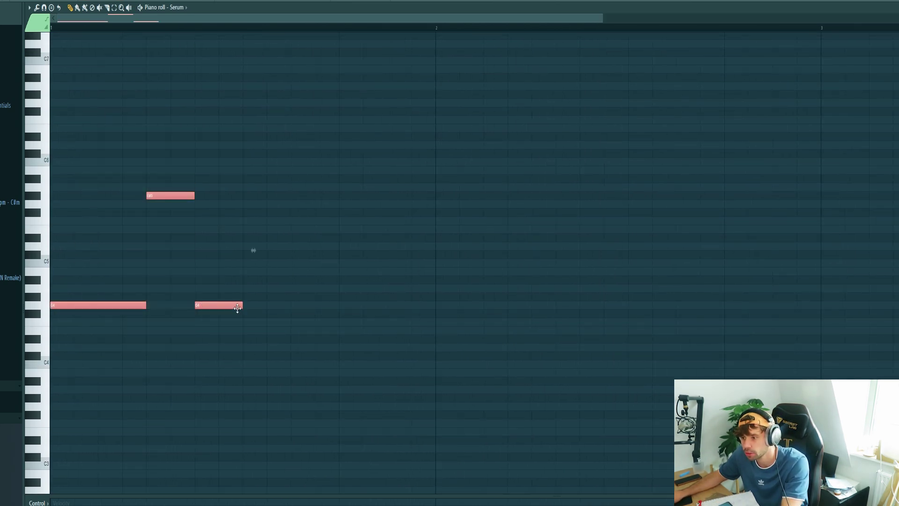
key("space")
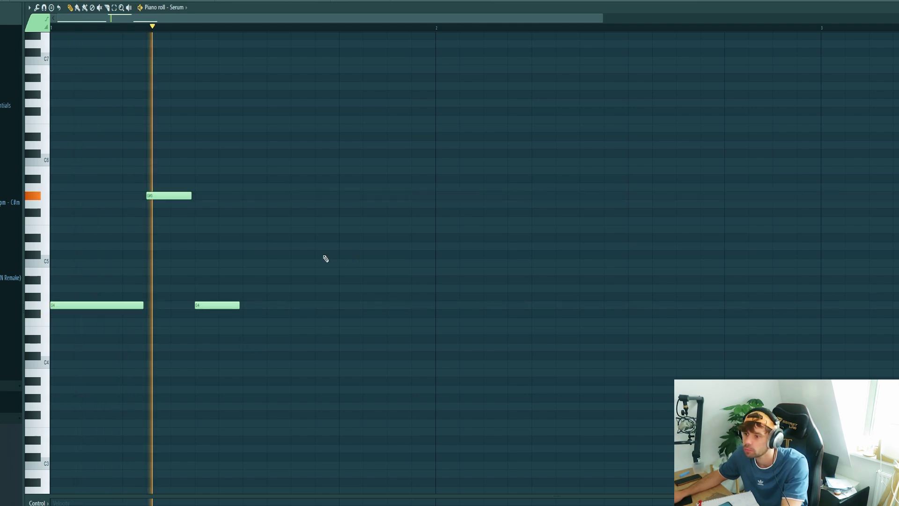
key("space")
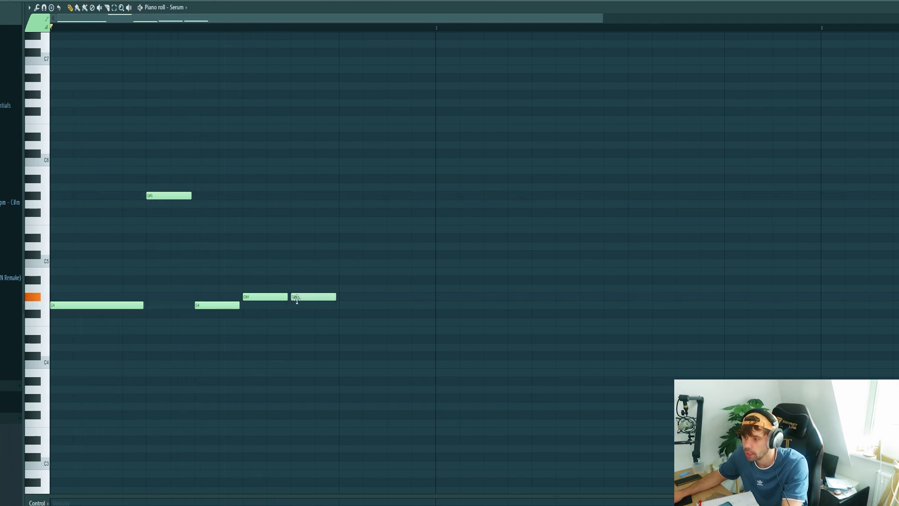
key("space")
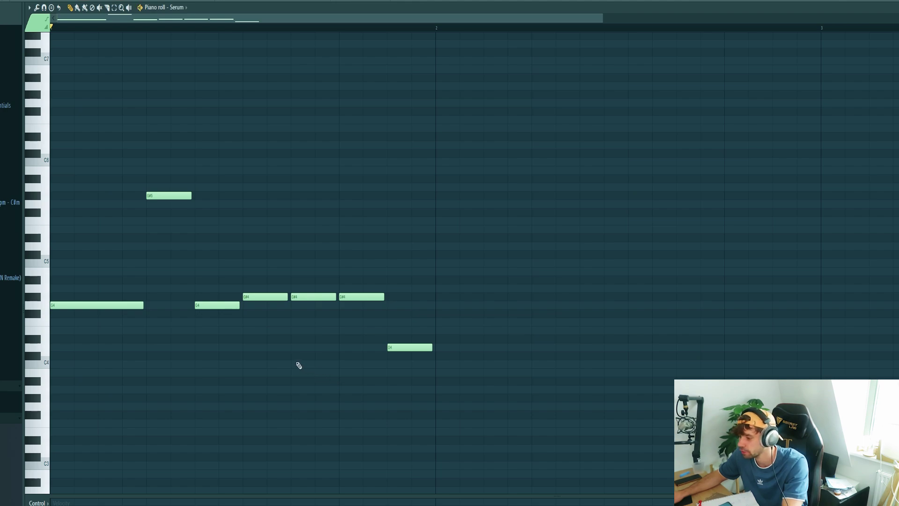
key("space")
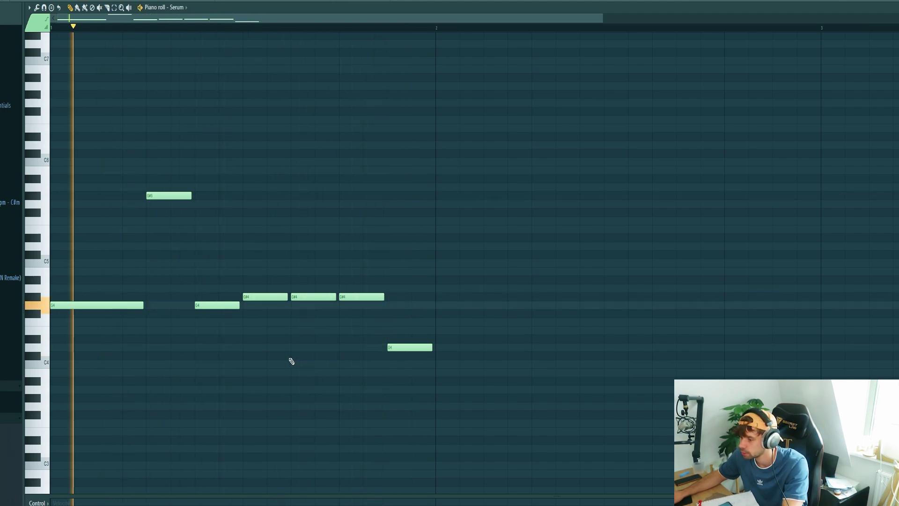
key("space")
- Duplicate the melody to two bars, then to four bars, and select all notes
left_click_drag(436, 35, 49, 36)
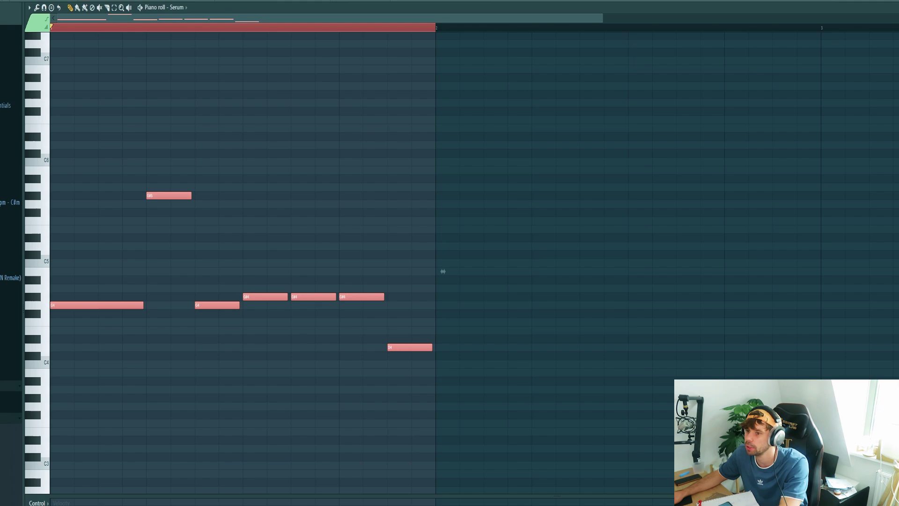
key("ctrl+b")
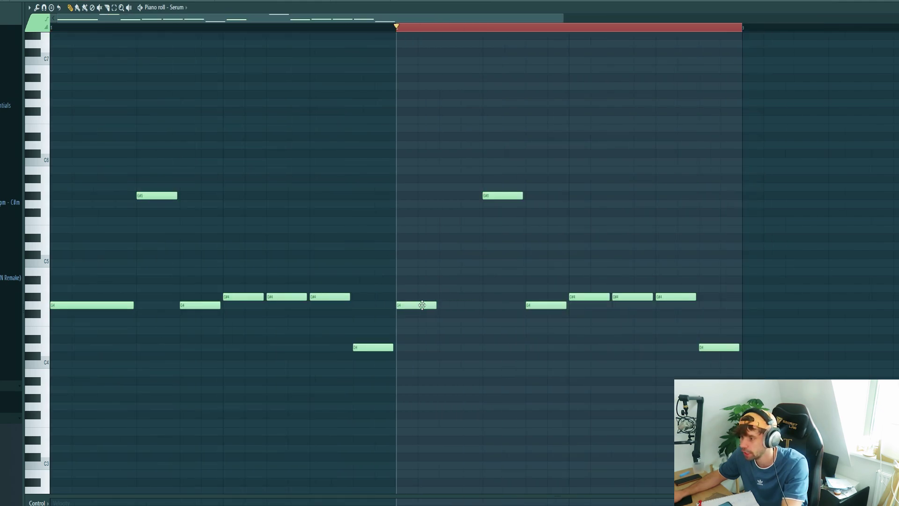
key("space")
scroll(440, 342, "down", 1, "ctrl")
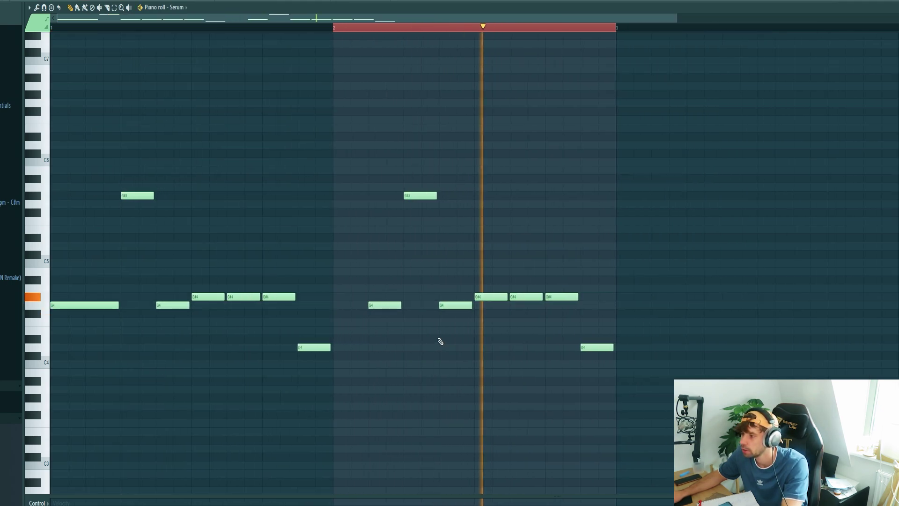
scroll(396, 349, "down", 1, "ctrl")
key("space")
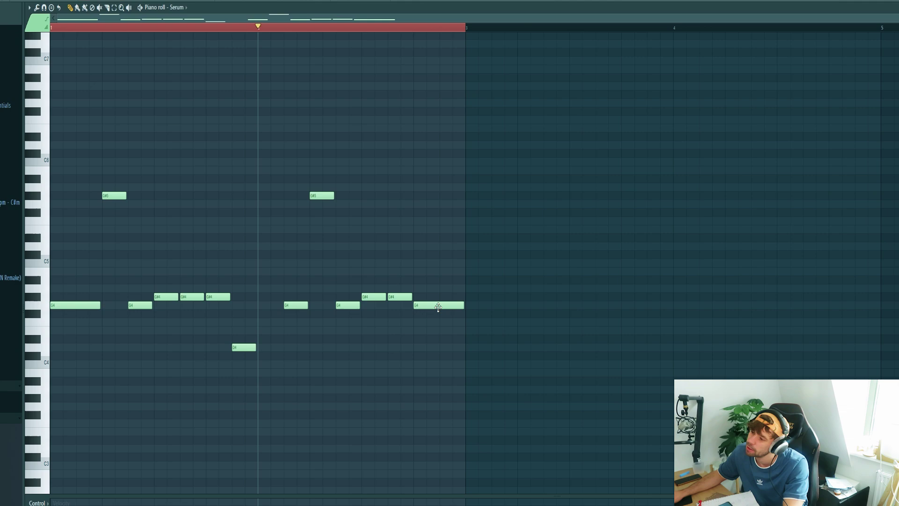
key("space")
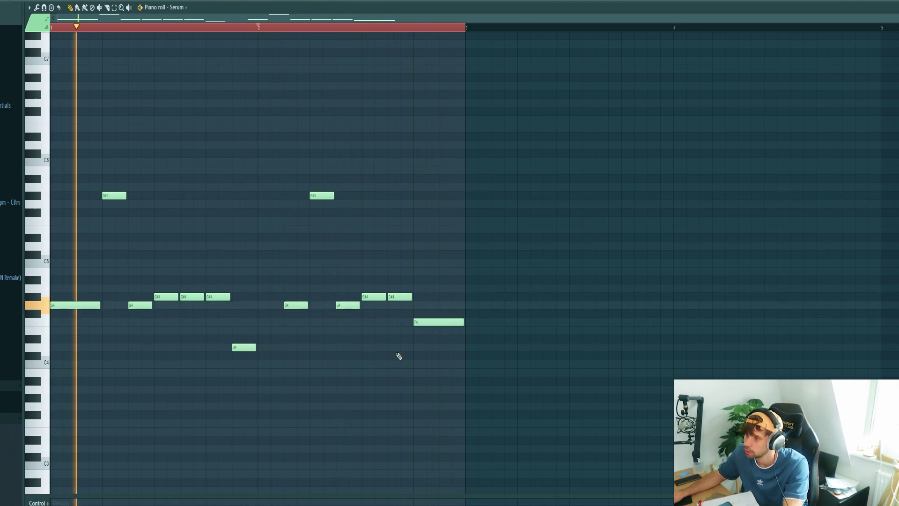
key("space")
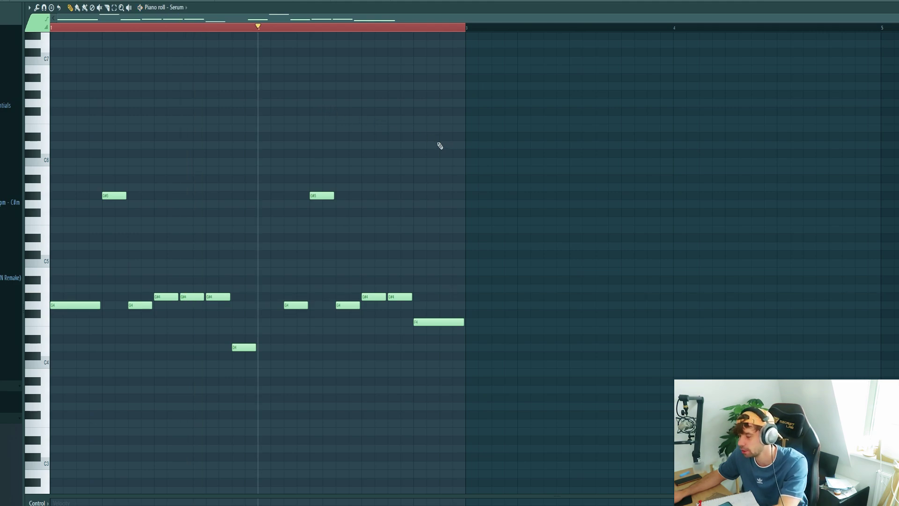
key("ctrl+b")
key("ctrl+d")
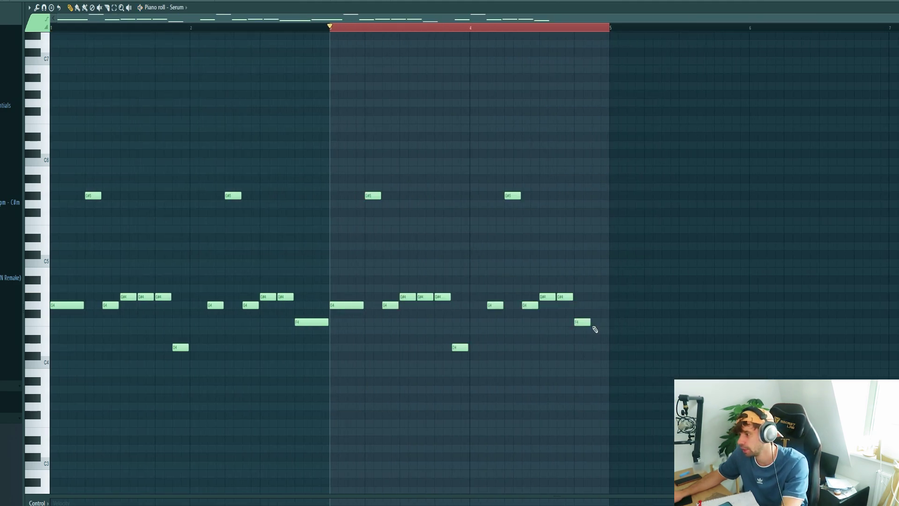
key("ctrl+a")
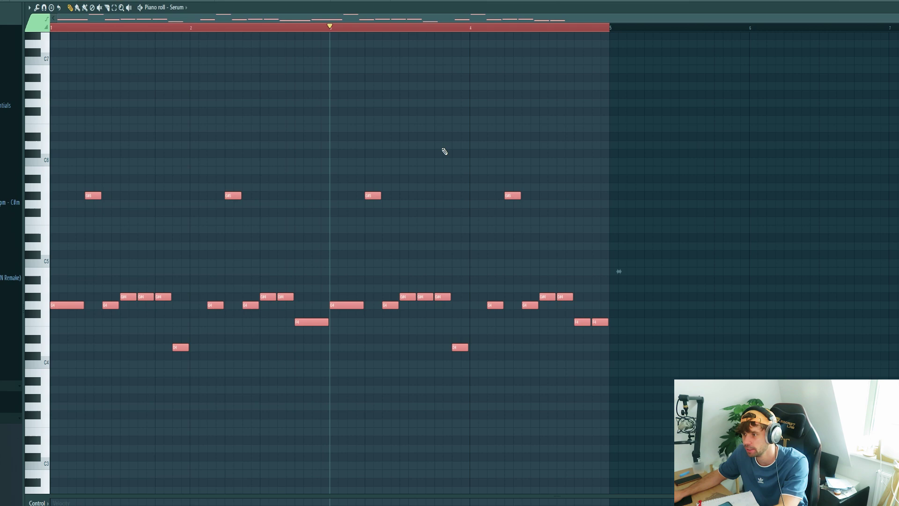
- Deselect the notes, play the four-bar melody, and open Serum from the Channel rack
key("ctrl+shift+a")
key("space")
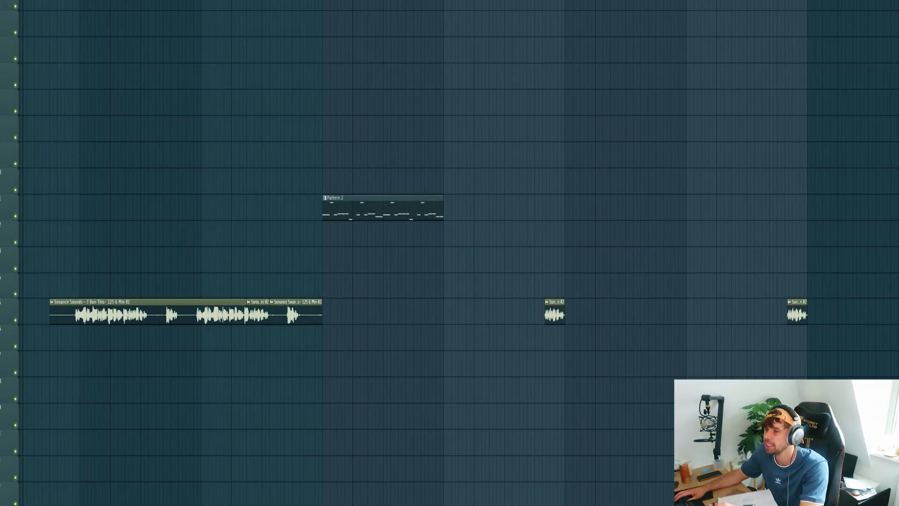
key("F6")
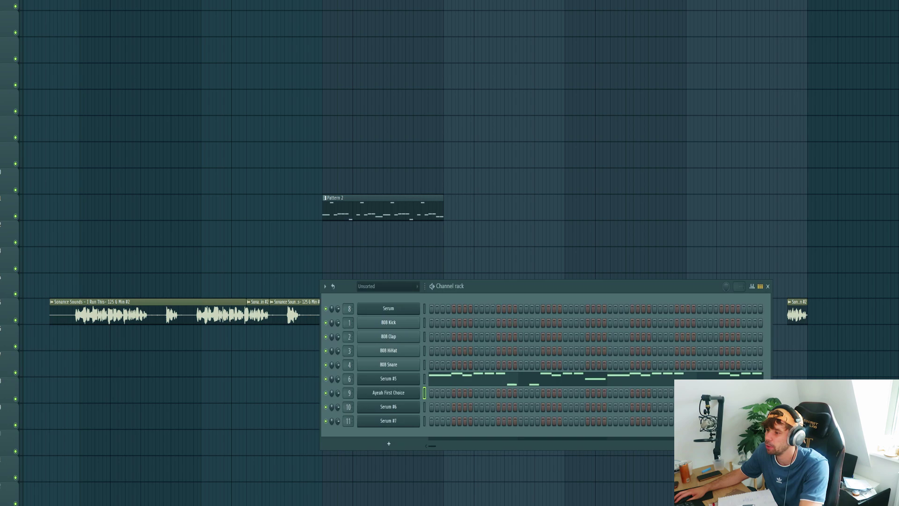
left_click(388, 379)
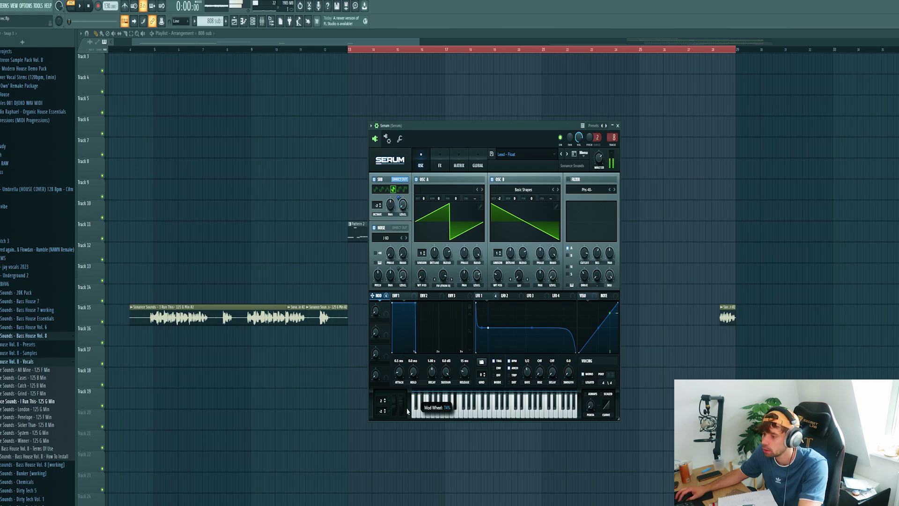
- Create a Serum Mod Wheel automation clip and play it from the drop
left_click(44, 8)
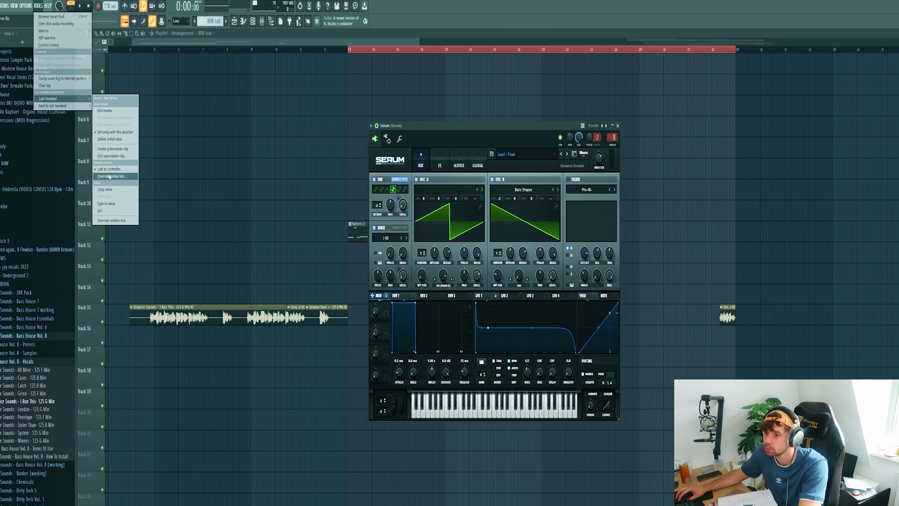
left_click(116, 177)
left_click_drag(320, 78, 321, 68)
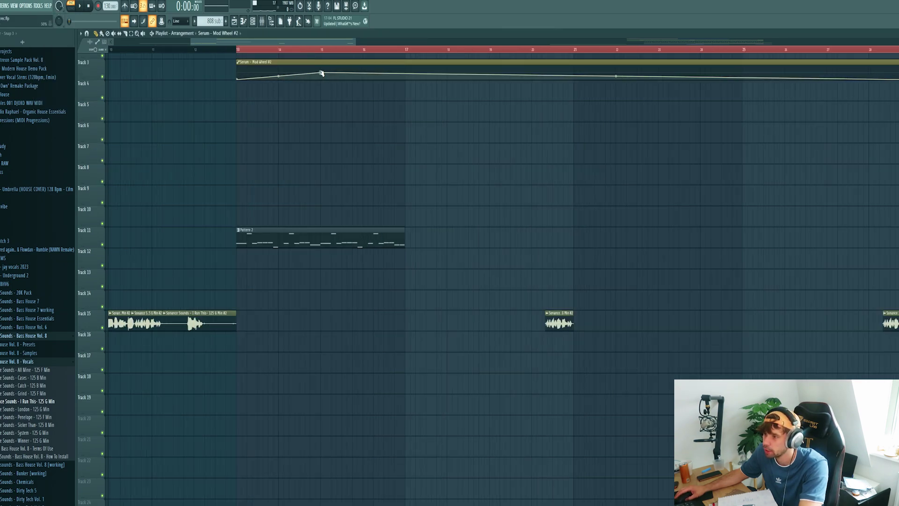
scroll(315, 100, "up", 2)
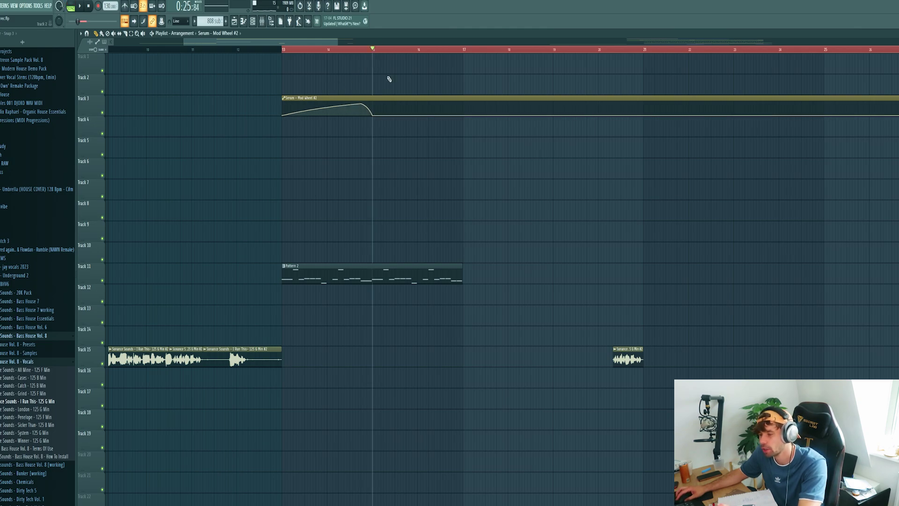
left_click(276, 48)
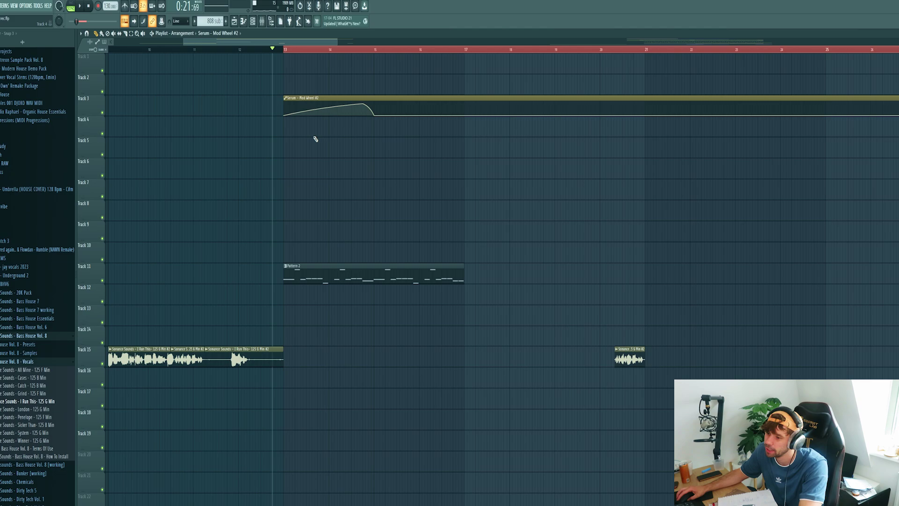
key("space")
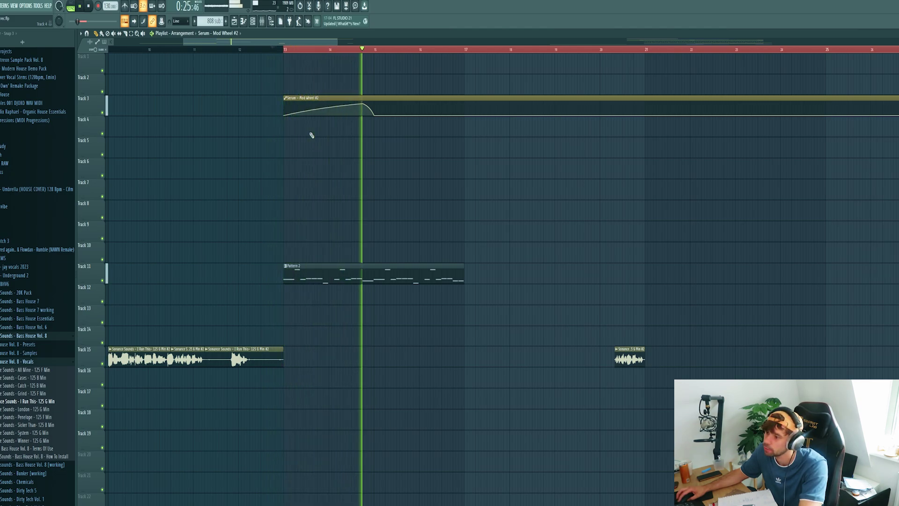
key("space")
scroll(311, 129, "down", 2)
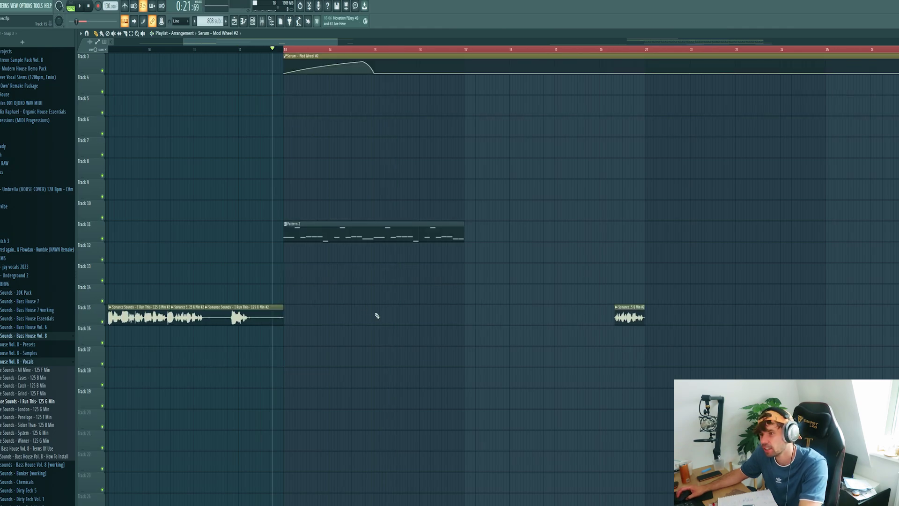
- Switch to the 808 sub pattern and move its four high notes down an octave
left_click(253, 22)
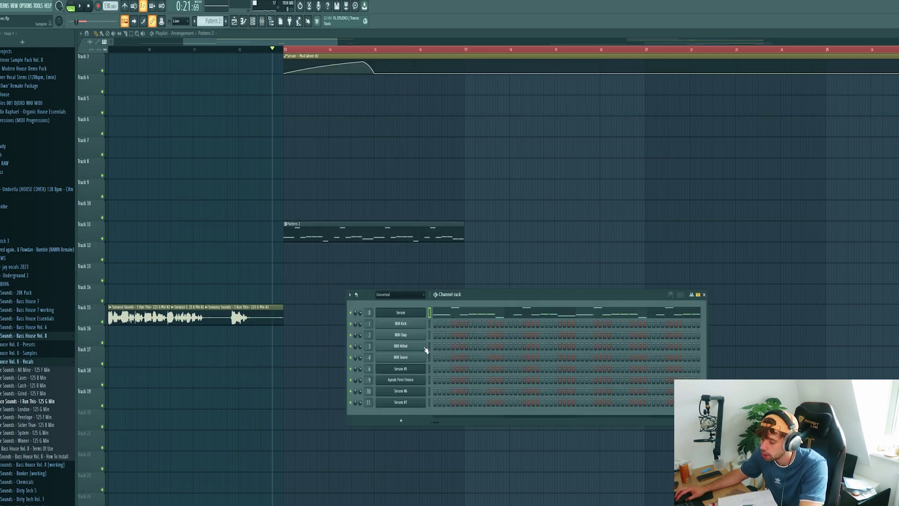
left_click(217, 23)
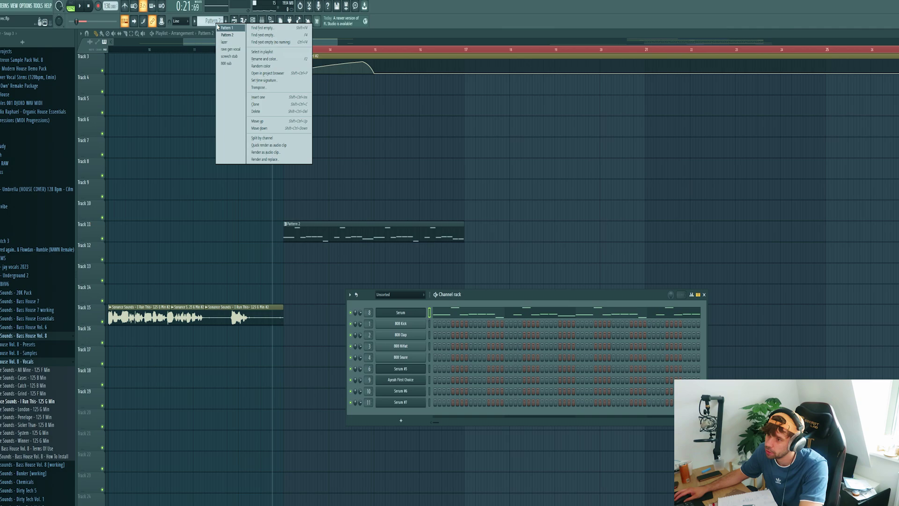
left_click(228, 58)
left_click(414, 369)
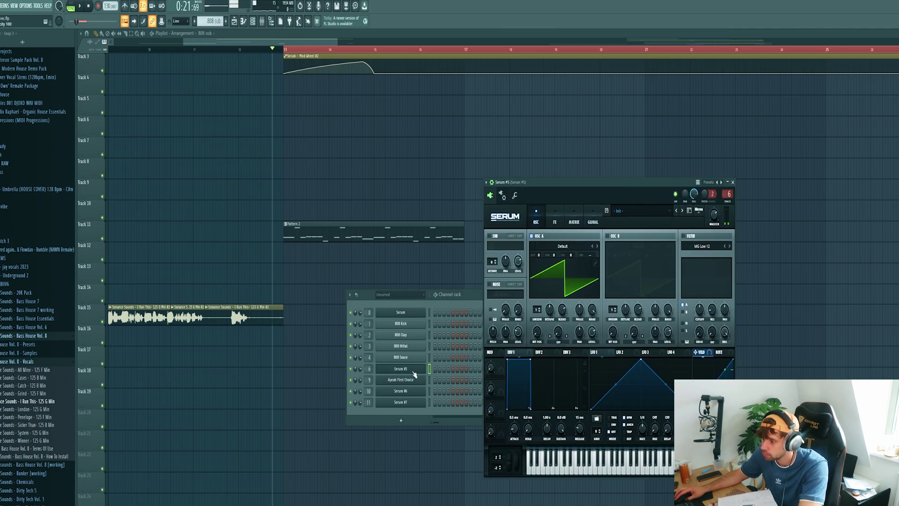
left_click(430, 373)
key("F7")
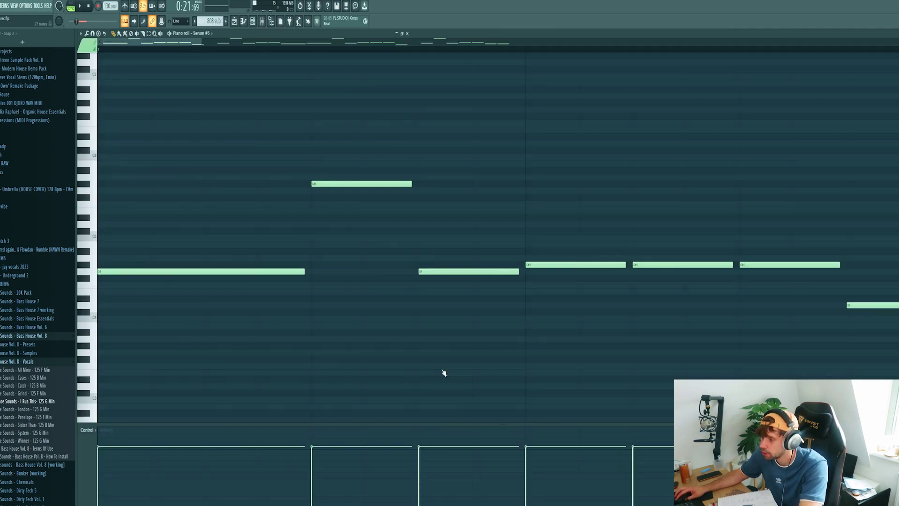
scroll(442, 371, "down", 3)
left_click_drag(515, 218, 105, 123)
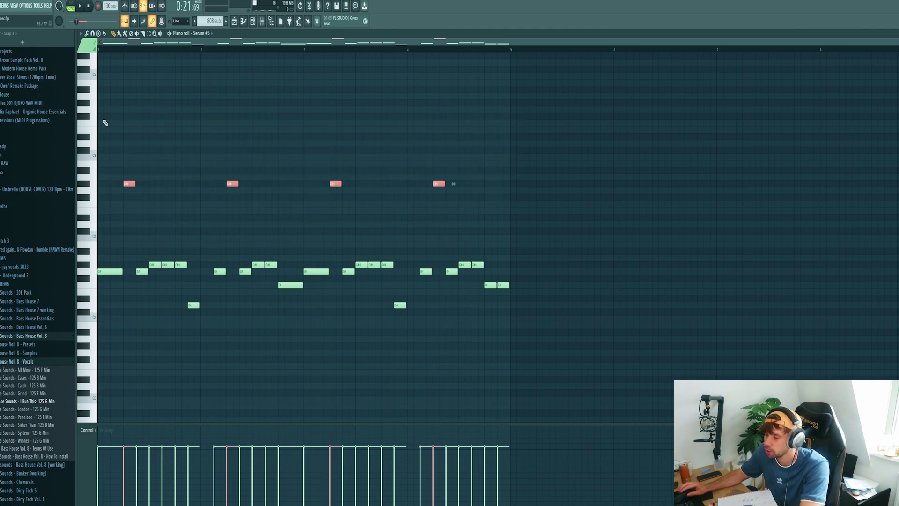
key("ctrl+Down")
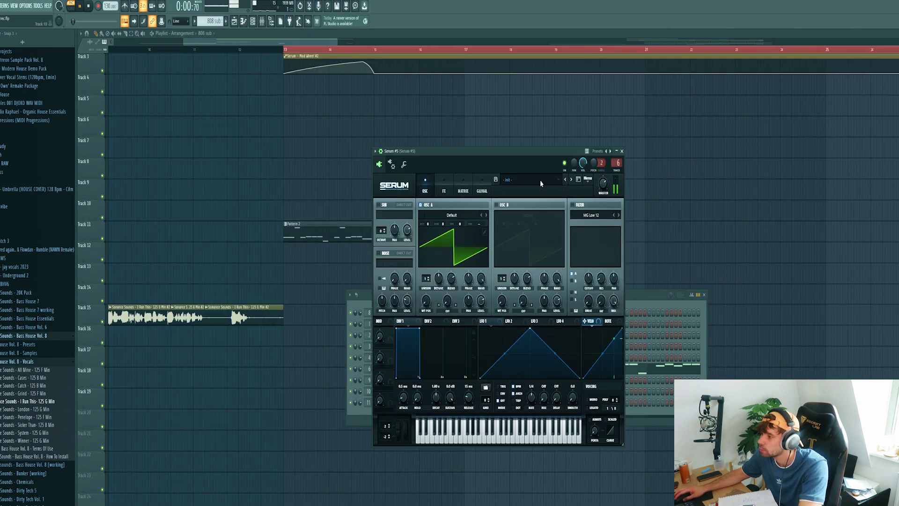
- Step through Serum #5 presets Bass - Phonk and Bass - Pieces to Bass - Run
left_click(540, 180)
mouse_move(541, 387)
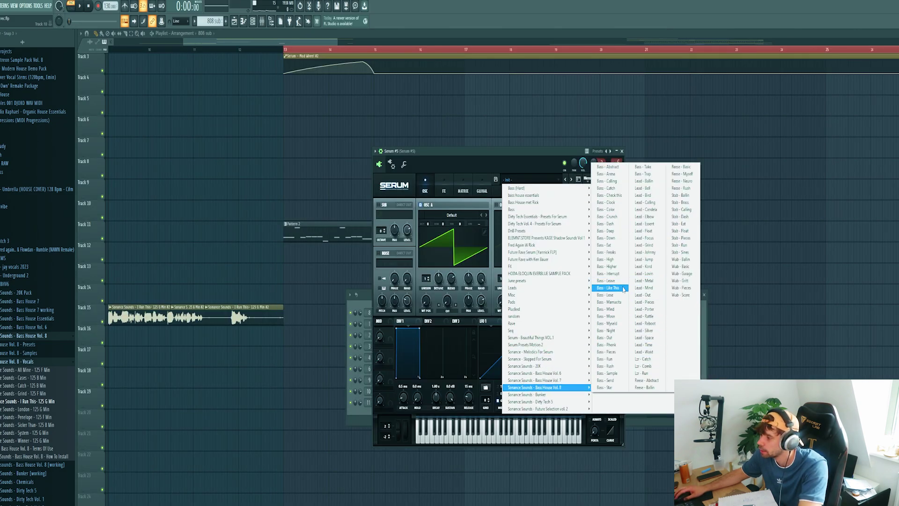
left_click(608, 344)
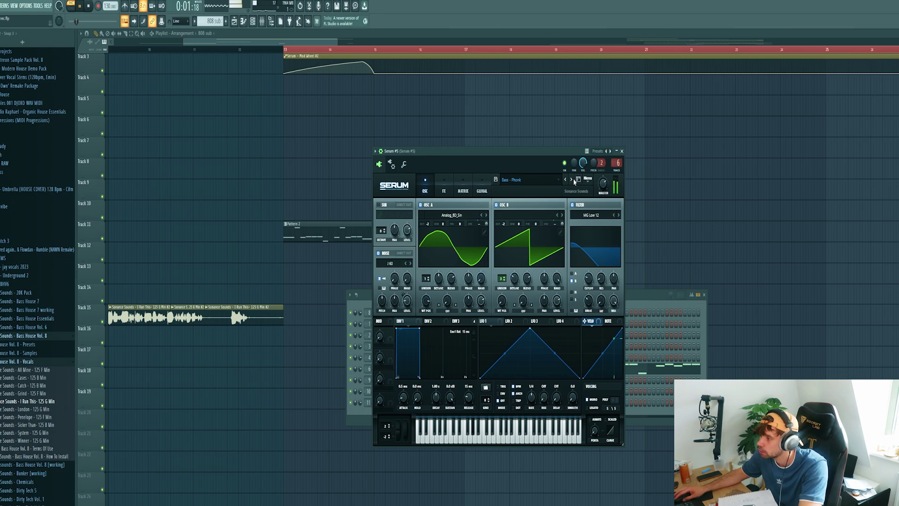
left_click(572, 181)
left_click(572, 182)
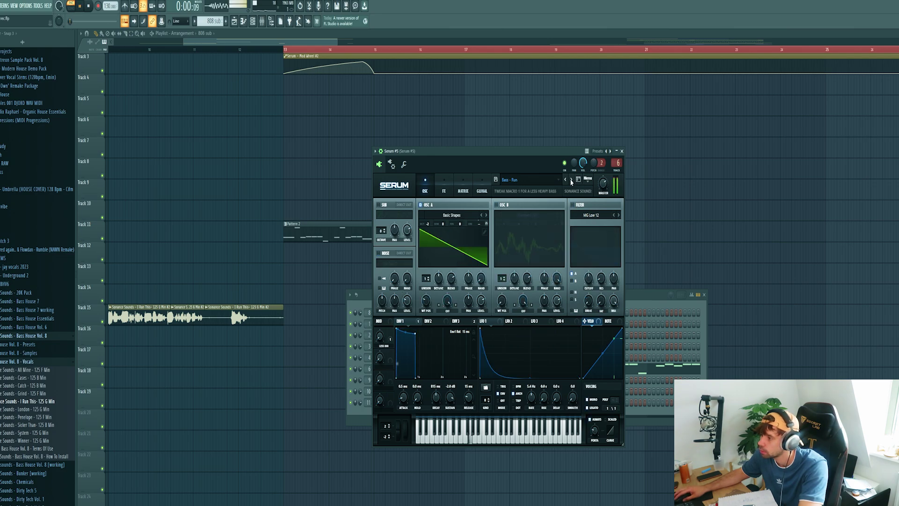
left_click(640, 295)
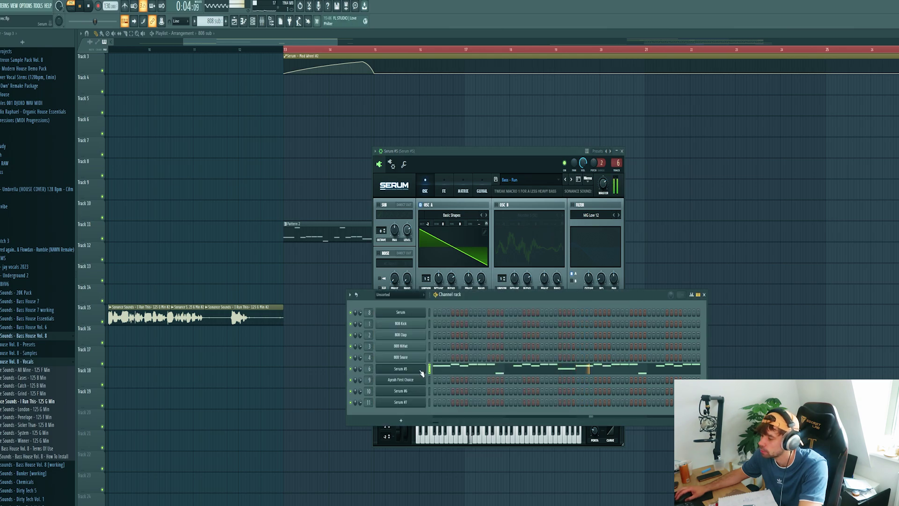
- Play the bass and inspect Serum #5's Pro-Q 3 and Kickstart insert effects
left_click(262, 22)
key("space")
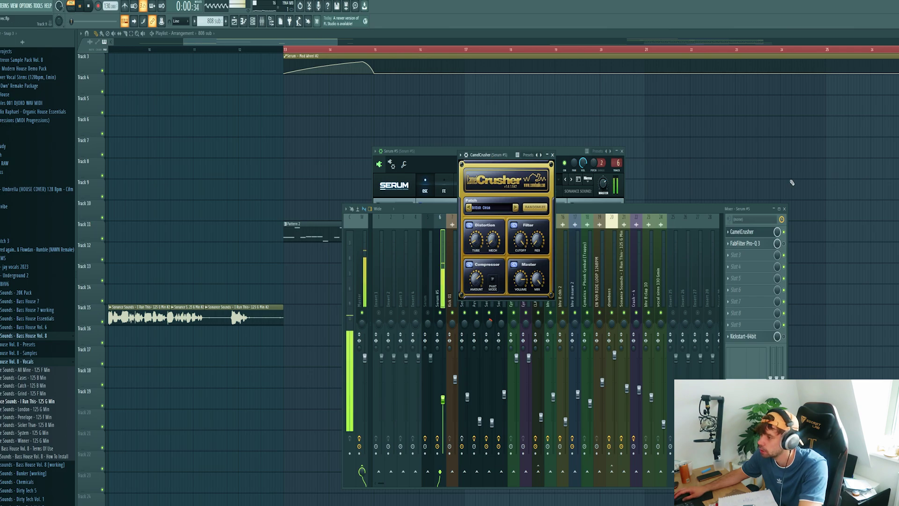
left_click(747, 243)
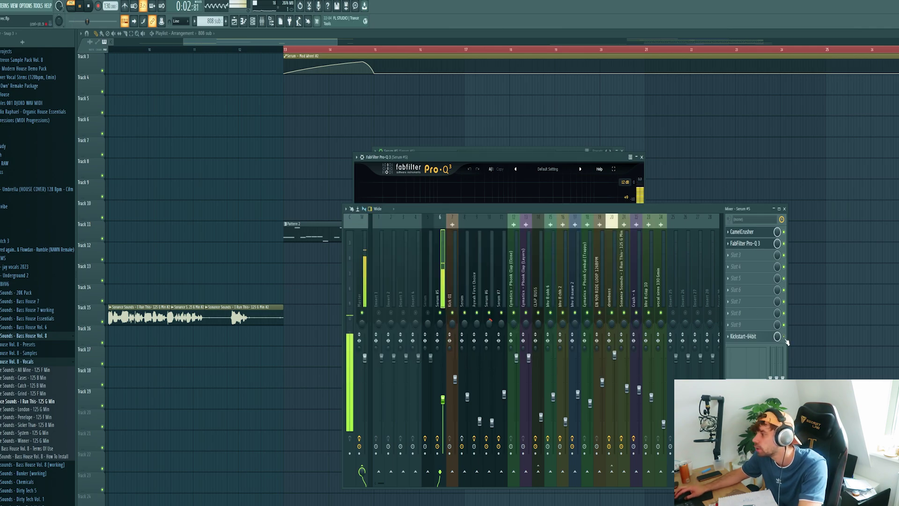
left_click(746, 336)
left_click_drag(212, 145, 404, 160)
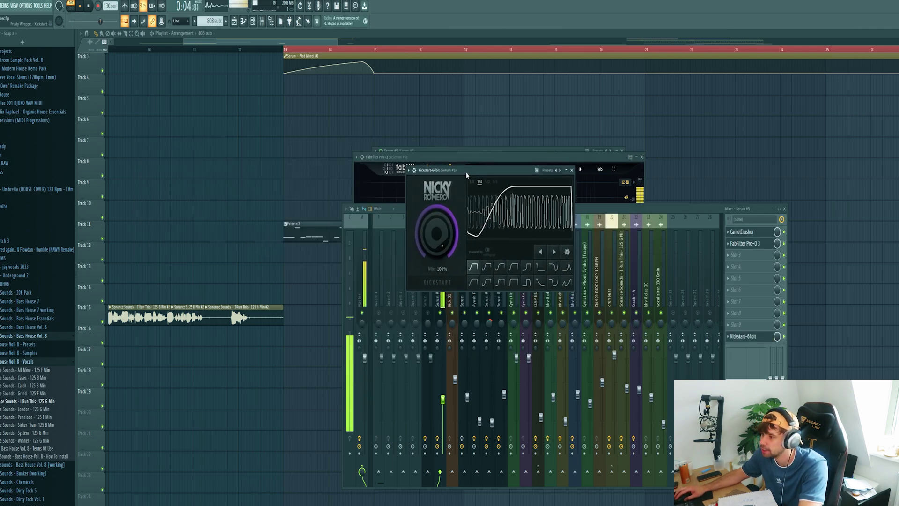
- Paint the 808 sub pattern on Track 12, trim its start later, and play from there
key("F9")
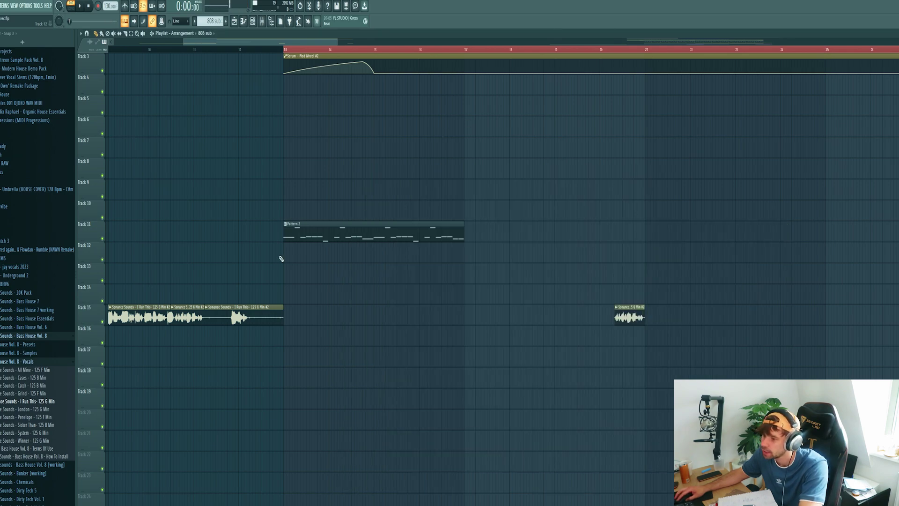
left_click(282, 258)
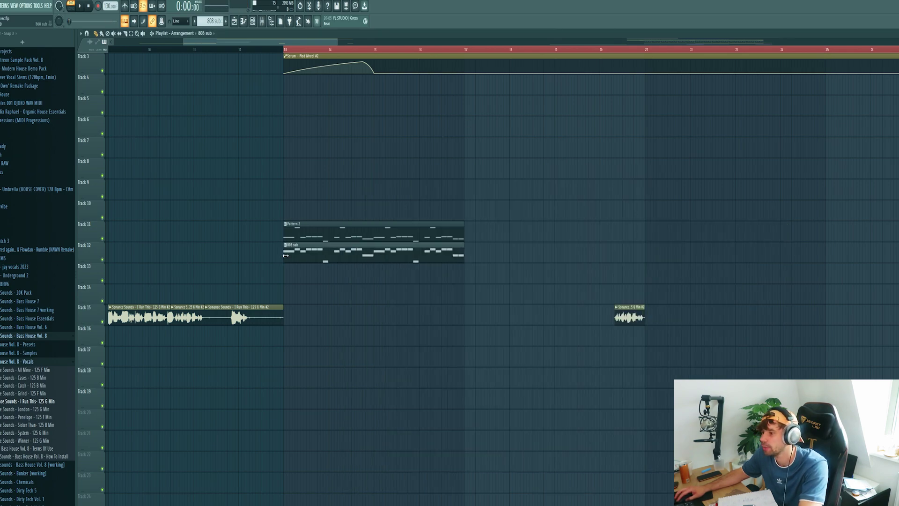
left_click_drag(285, 256, 356, 262)
left_click(356, 50)
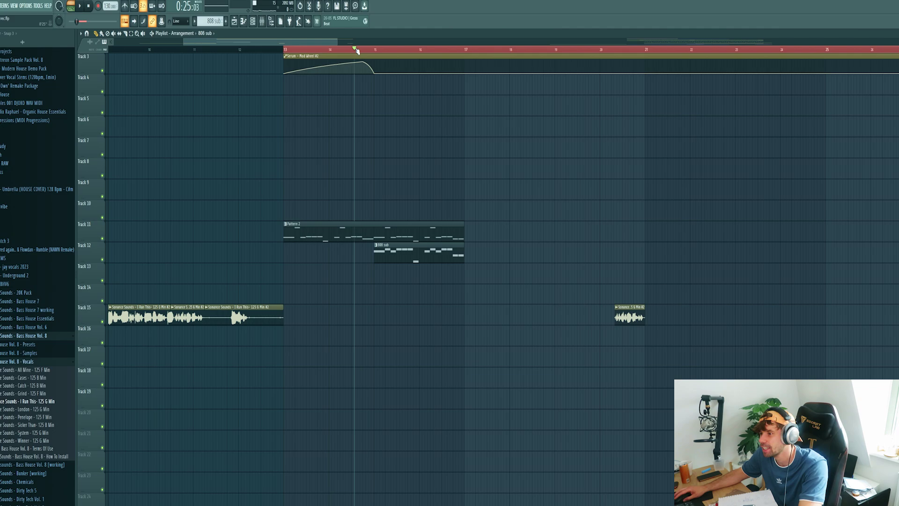
key("space")
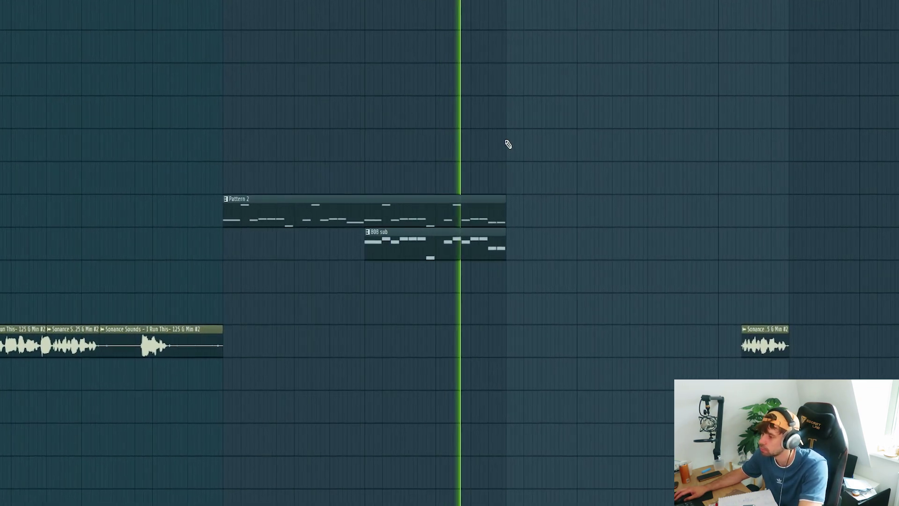
key("space")
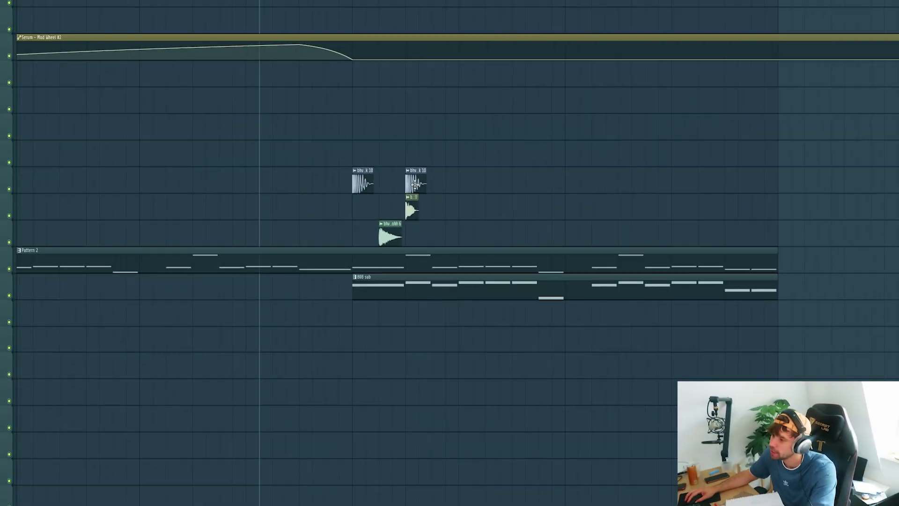
- Copy the kick to four hits, a clap under the fourth kick, and offbeat open hi-hats, then play
left_click_drag(485, 185, 513, 186)
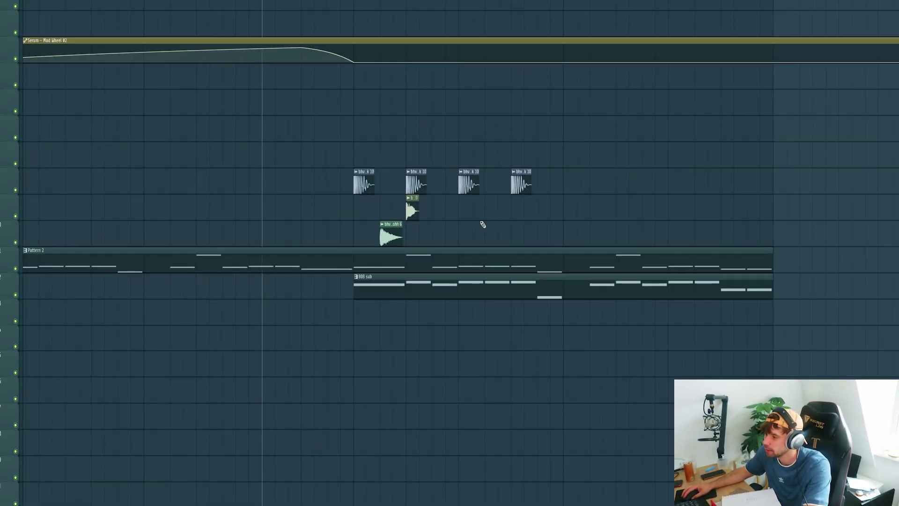
left_click_drag(414, 212, 520, 212)
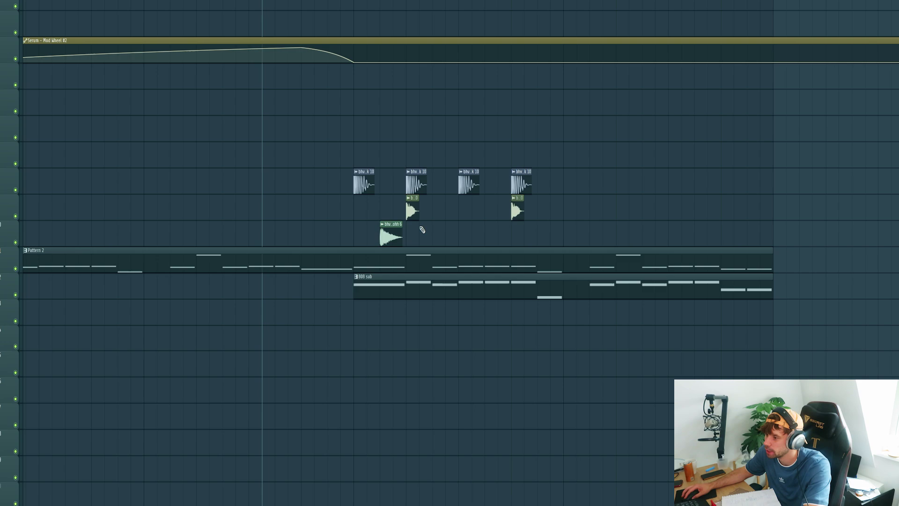
left_click_drag(387, 236, 548, 238)
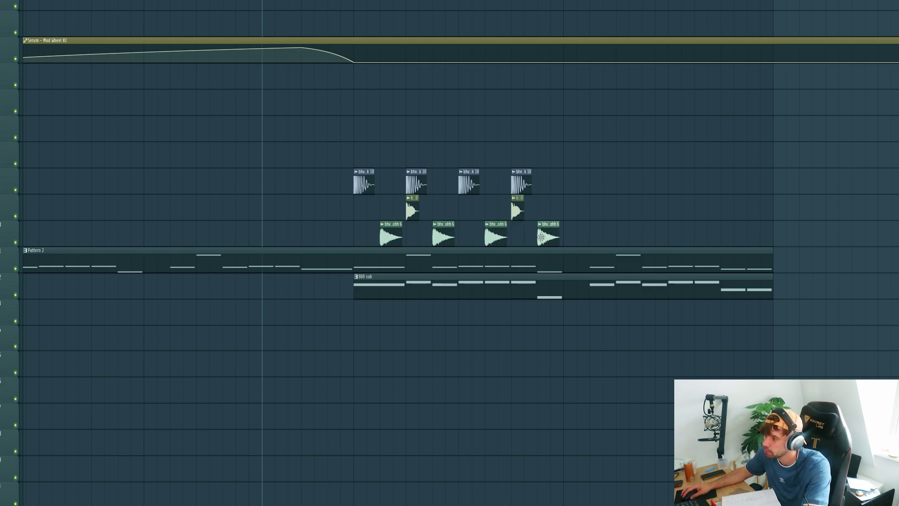
key("space")
key("space")
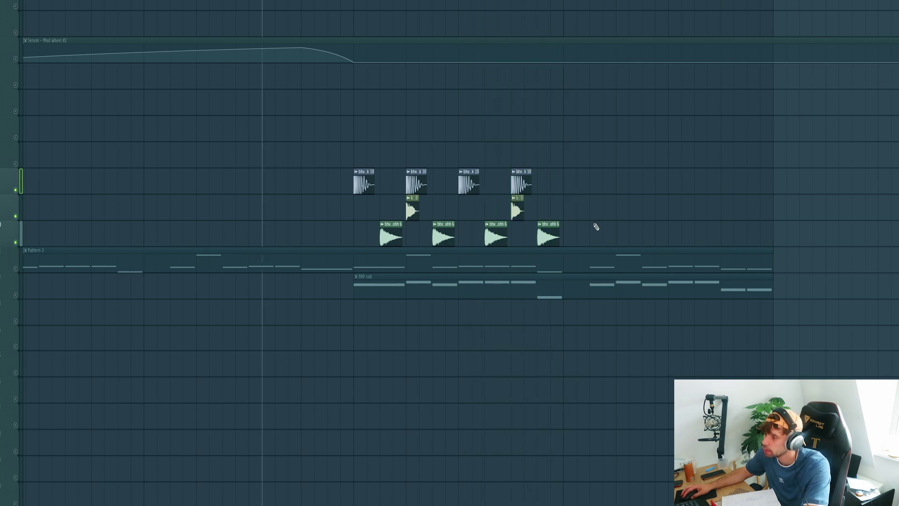
- Adjust the bhv 8 chh 2 closed hi-hat's pan, paint four hits on the next track, and play
left_click(520, 199)
left_click_drag(115, 74, 441, 272)
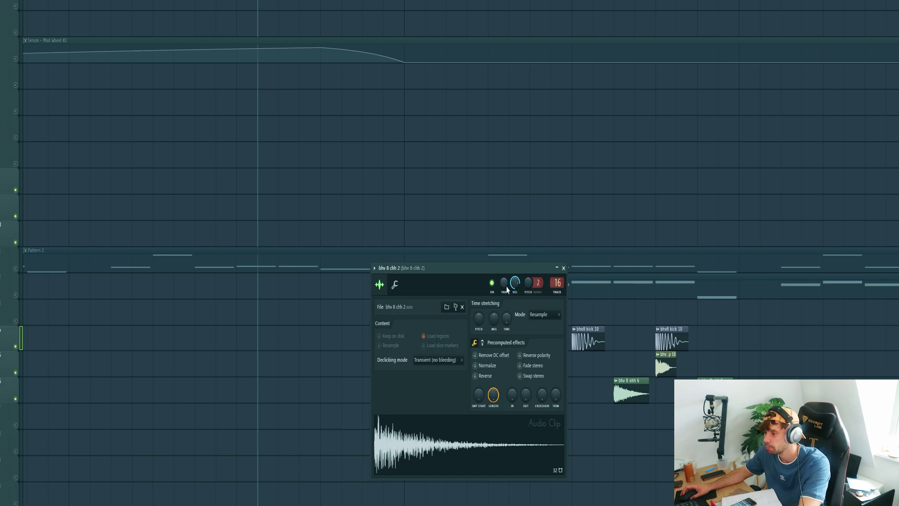
left_click_drag(504, 283, 505, 287)
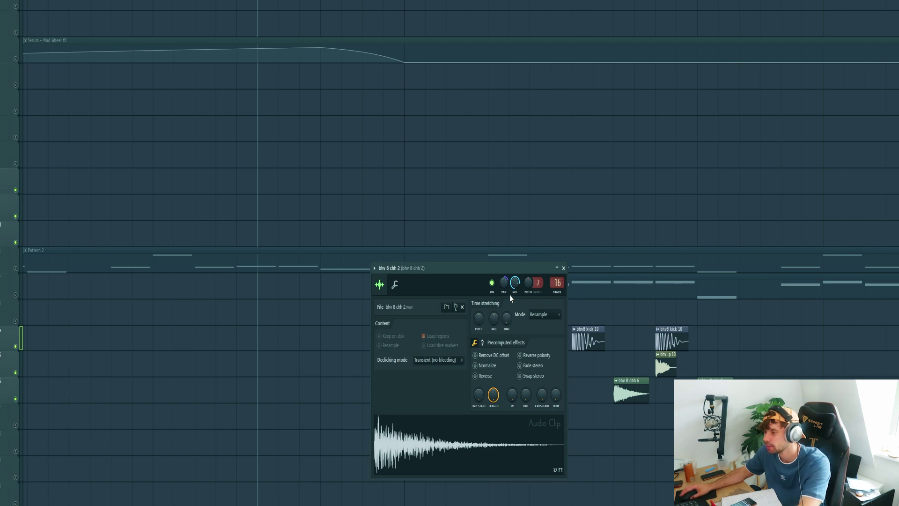
left_click_drag(624, 485, 384, 365)
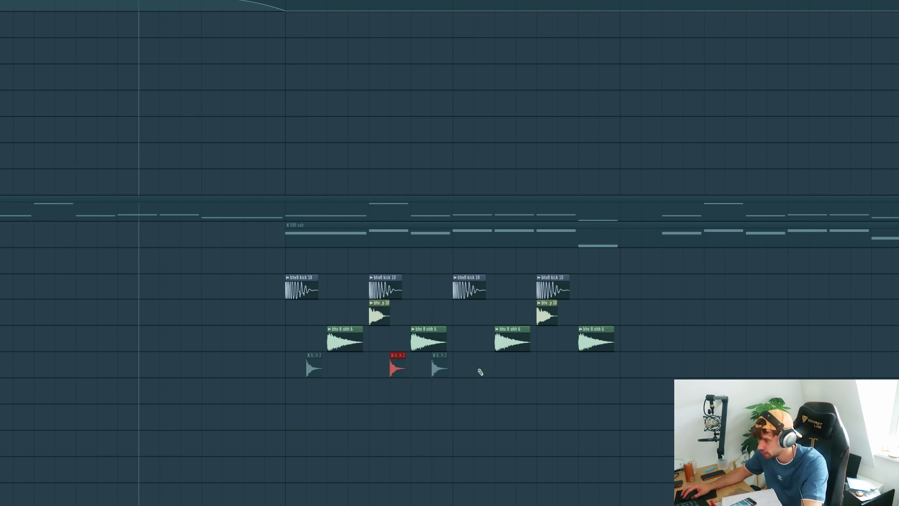
key("space")
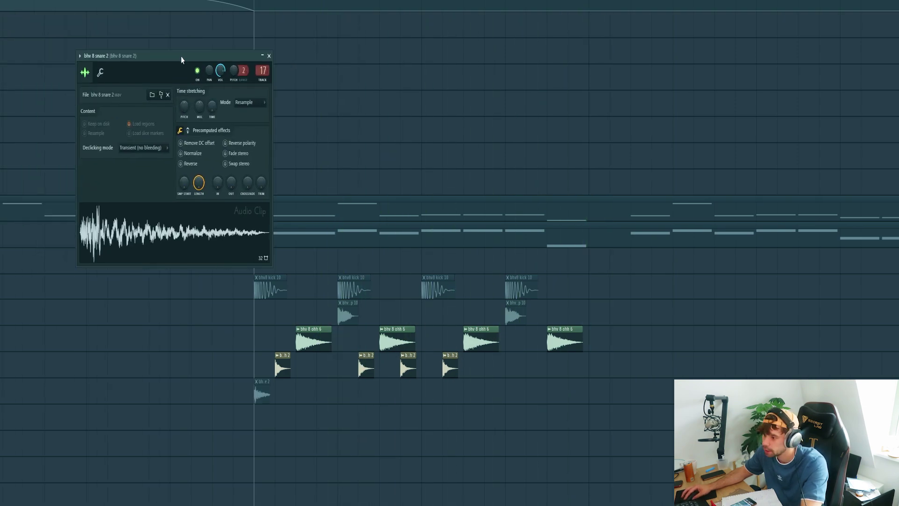
- Place bhv 8 snare 2 under the last closed hat and nudge the hi-hat hits later
left_click_drag(180, 57, 379, 86)
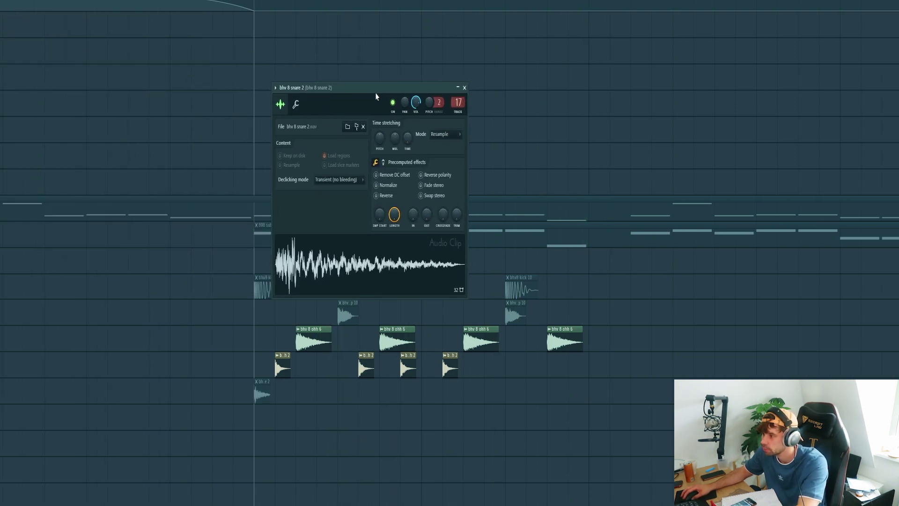
left_click_drag(379, 85, 349, 189)
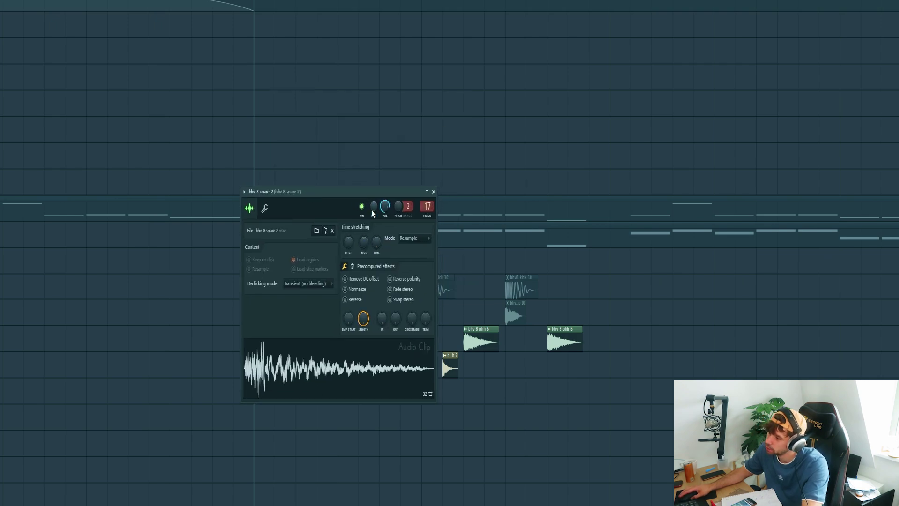
key("Escape")
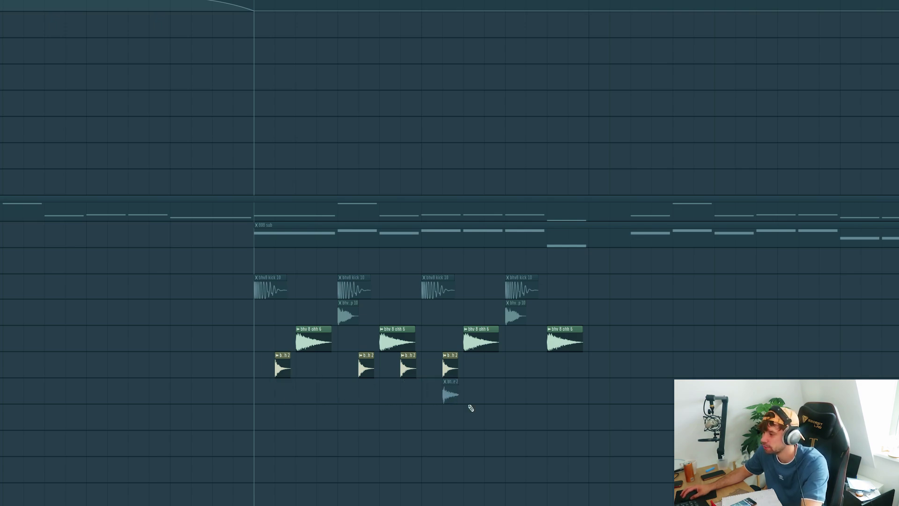
mouse_move(505, 432)
left_mouse_down()
mouse_move(239, 351)
mouse_move(282, 363)
left_mouse_up()
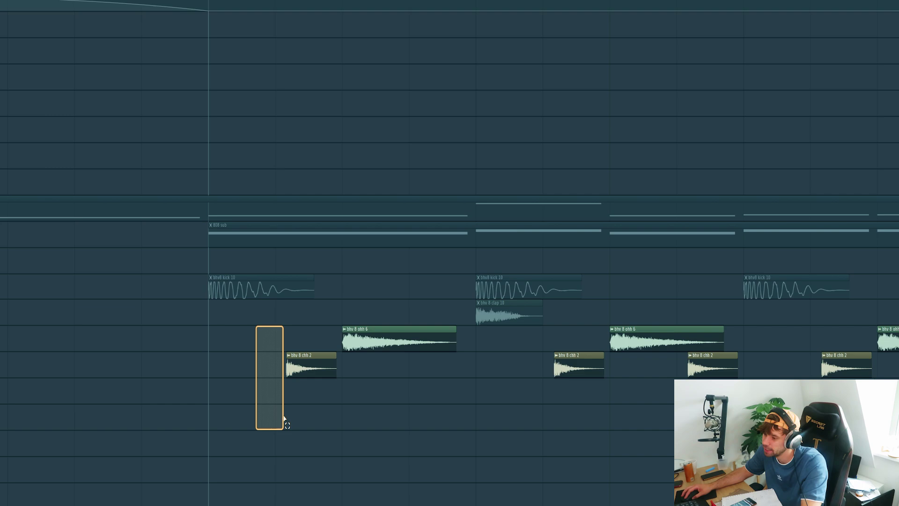
left_click_drag(257, 346, 286, 421)
scroll(284, 423, "down", 4)
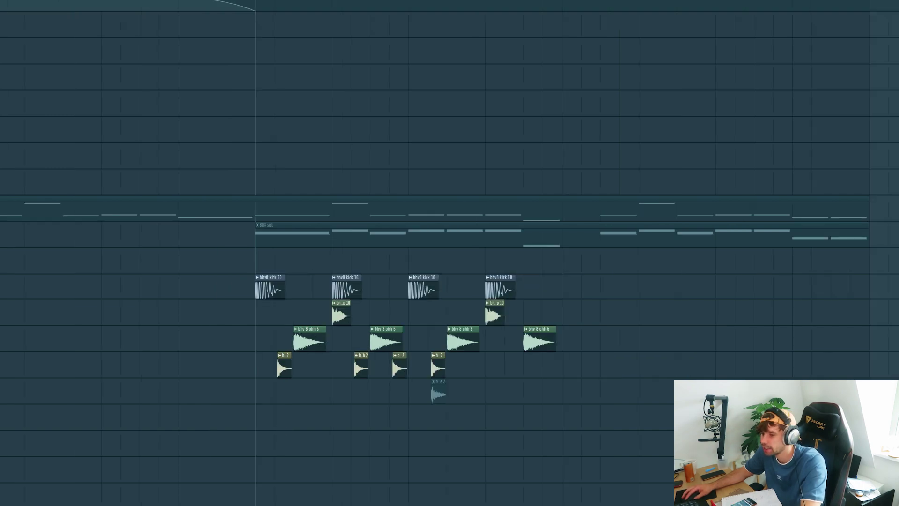
- Close the Phonk Cymbal settings and duplicate the drum clips to the next bar with Ctrl+B
key("space")
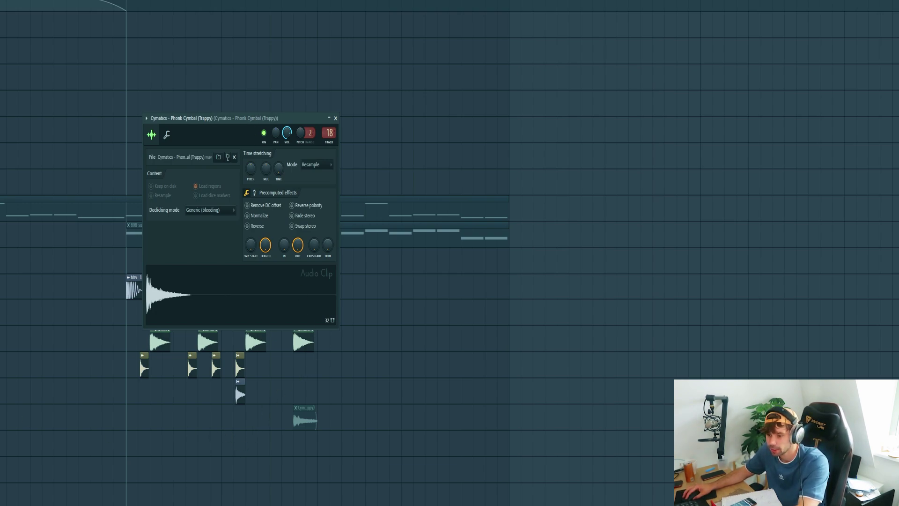
key("Escape")
left_click_drag(383, 454, 105, 220)
key("ctrl+b")
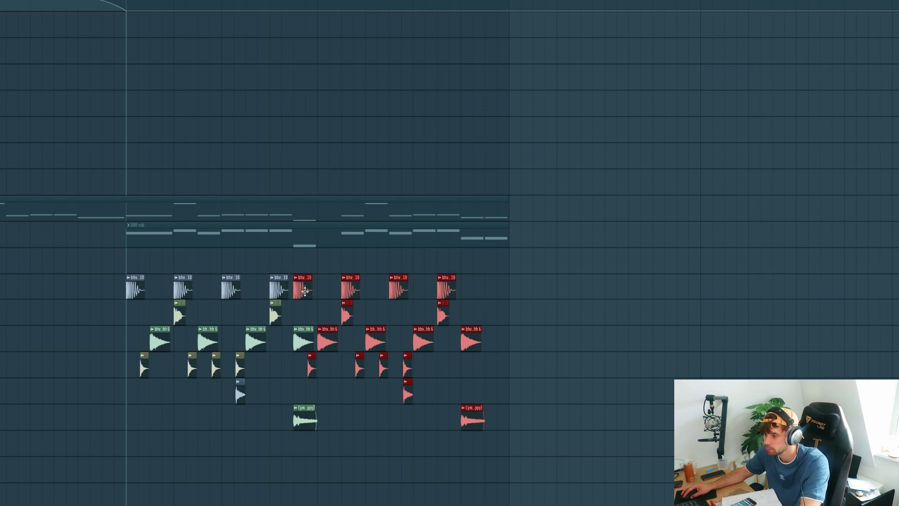
scroll(141, 387, "down", 2)
scroll(105, 369, "down", 2)
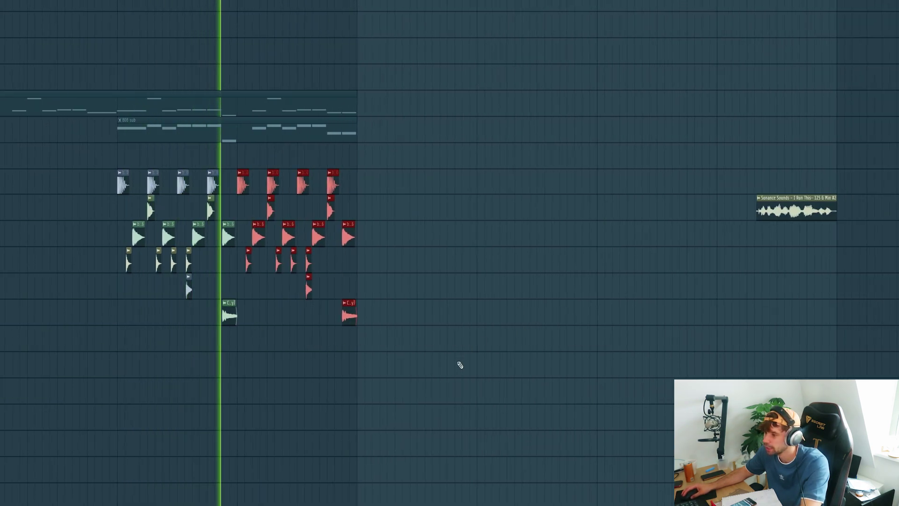
- Raise the vocal chop clip two tracks, stop playback, and box-select all drum clips
left_click(797, 209)
key("shift+Up")
key("shift+Up")
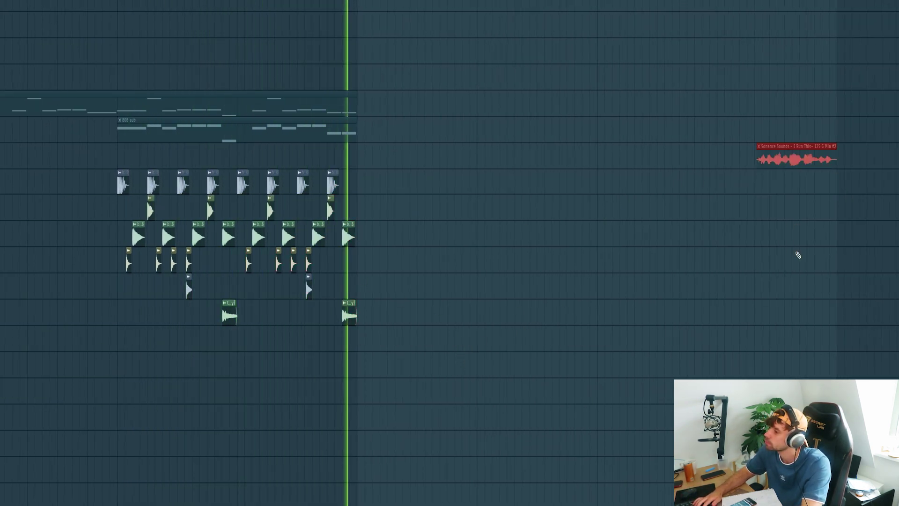
key("ctrl+d")
key("space")
mouse_move(539, 403)
left_mouse_down()
mouse_move(113, 167)
mouse_move(362, 184)
left_mouse_up()
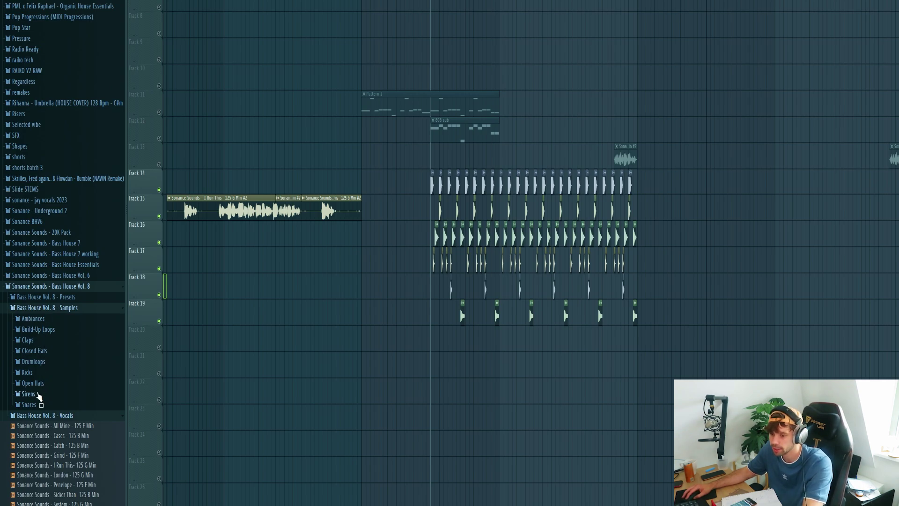
- Drop Siren - 06 from the Sirens folder onto Track 20 at the drop and unmute it
left_click(30, 393)
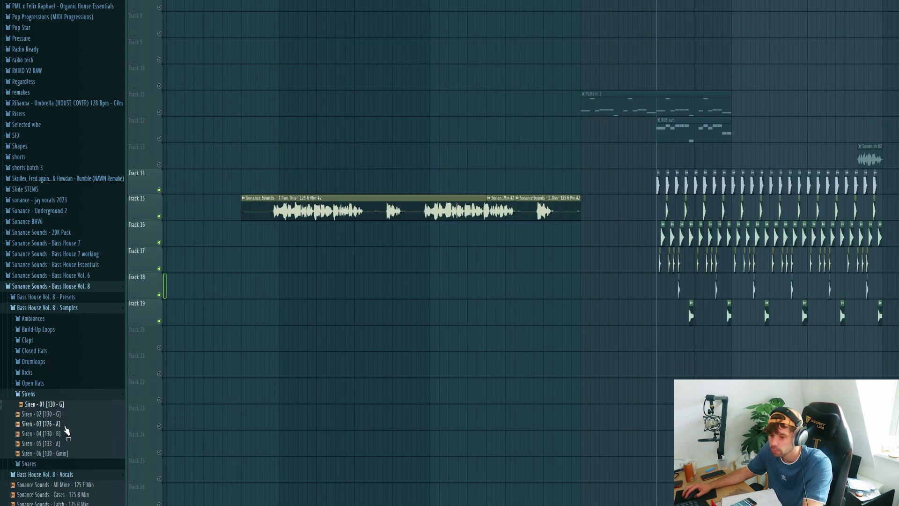
left_click(68, 454)
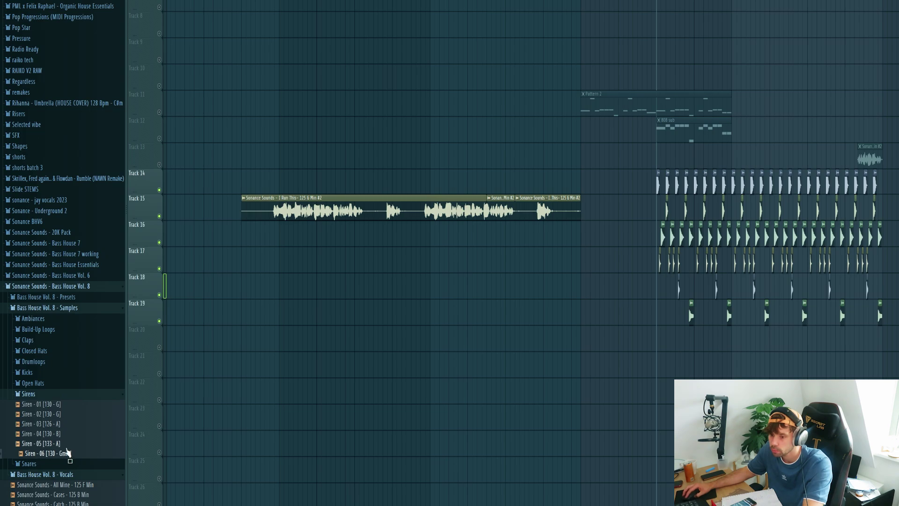
left_click_drag(65, 458, 658, 344)
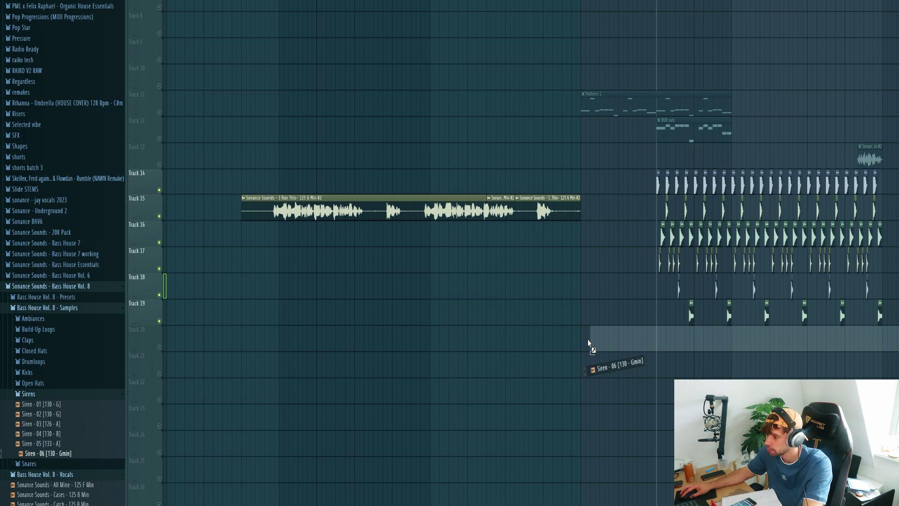
left_click_drag(652, 347, 583, 342)
left_click(160, 347)
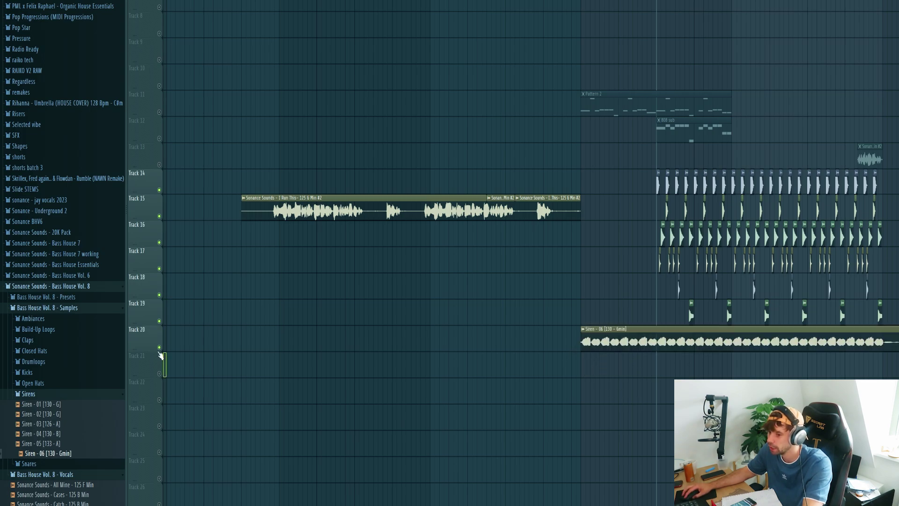
- Preview the siren with its settings and the mixer open, then hide them
left_click(671, 330)
key("F9")
key("space")
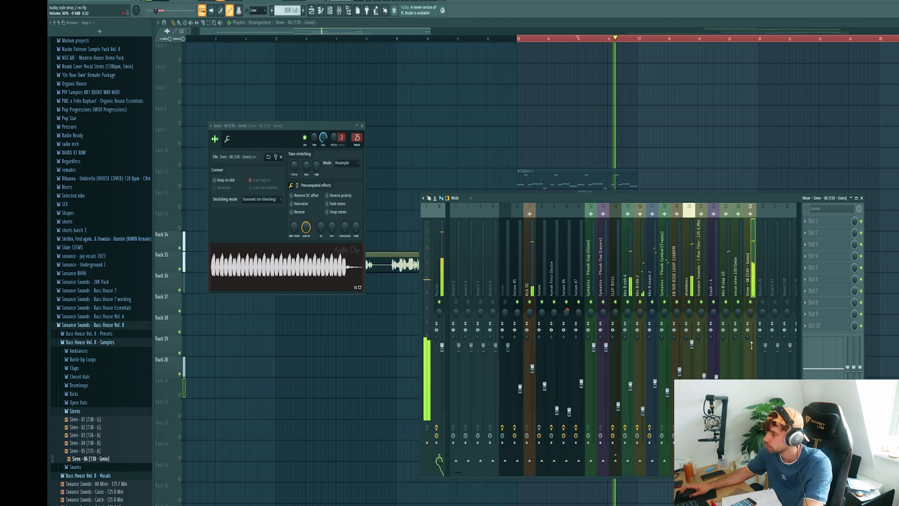
key("F5")
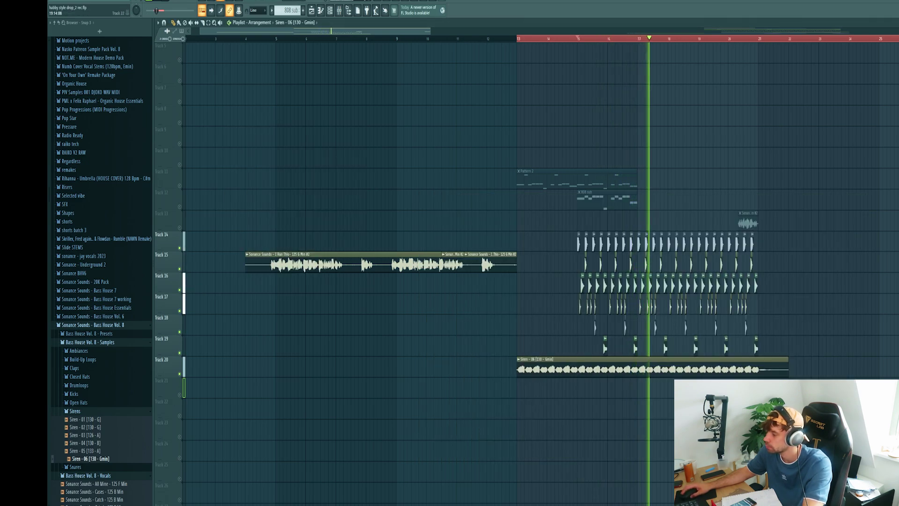
scroll(620, 444, "up", 2, "ctrl")
scroll(620, 443, "up", 1, "ctrl")
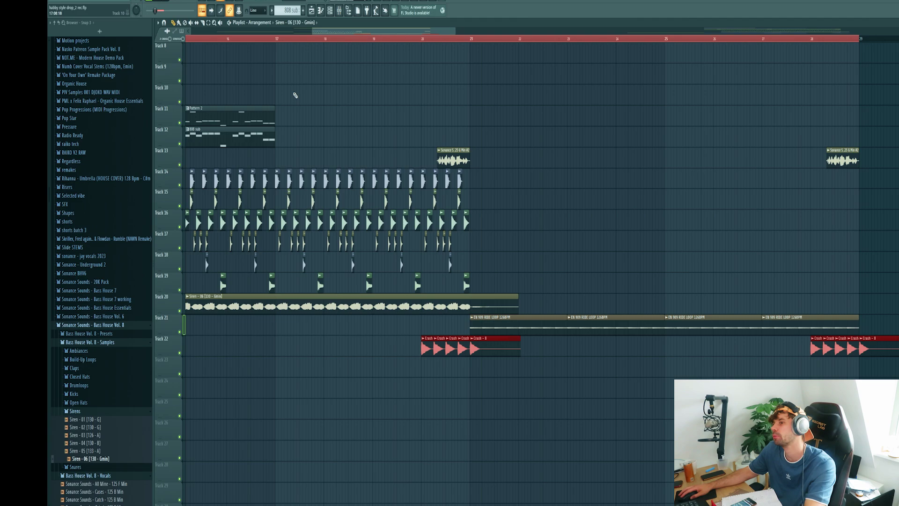
- Audition the drop from the ride loop and crash sections, then stop playback
left_click(484, 313)
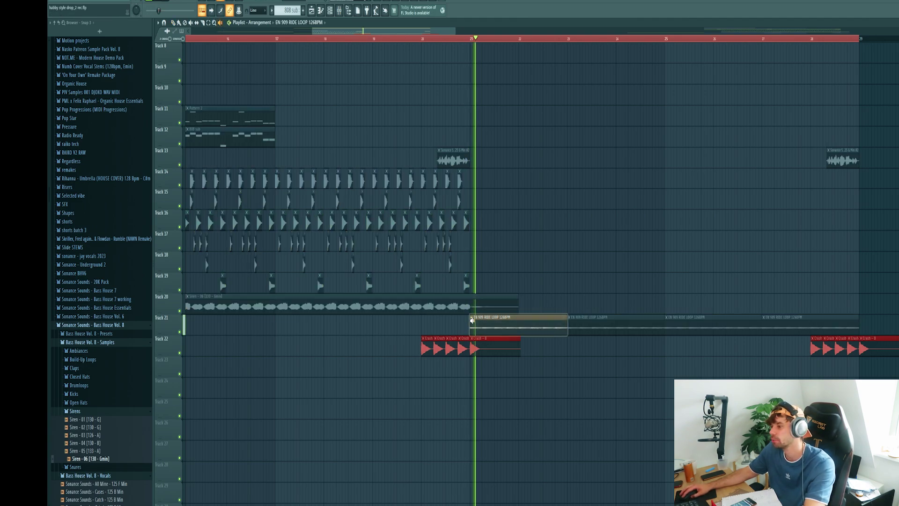
left_click(423, 346)
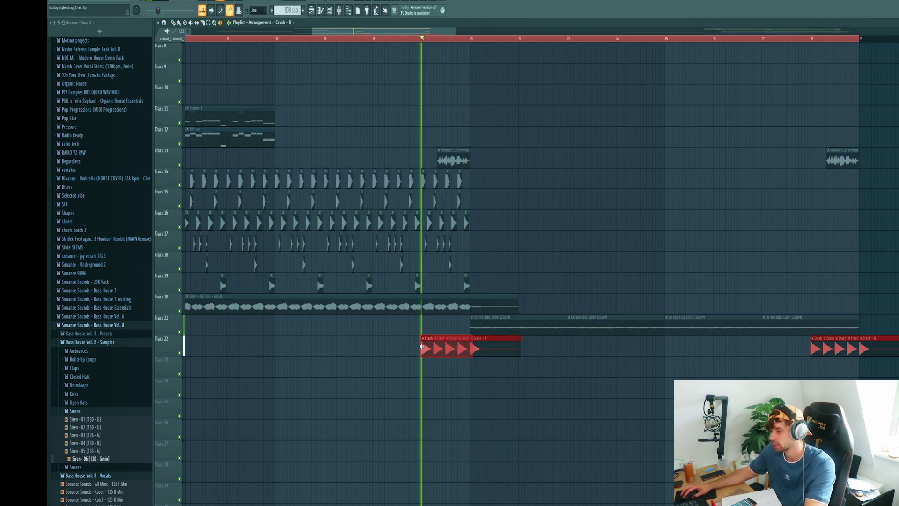
key("space")
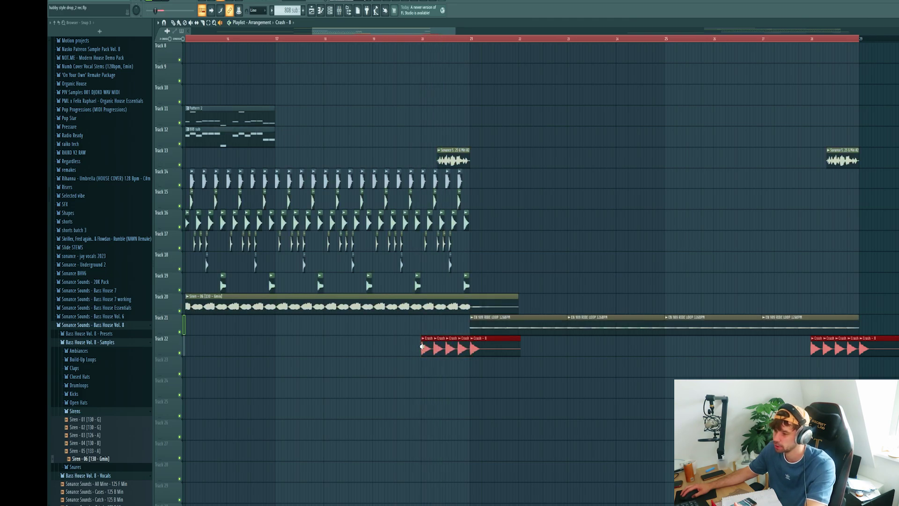
scroll(426, 336, "down", 2)
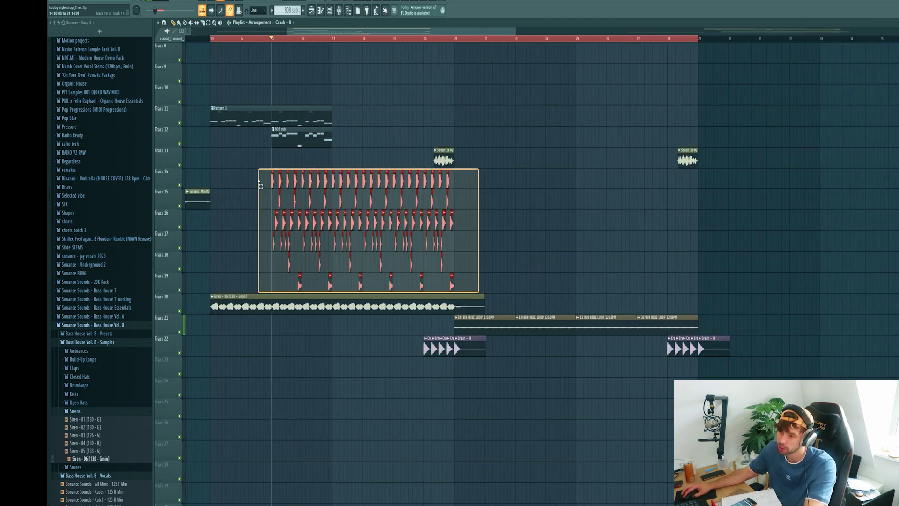
- Duplicate the track 14–19 drum clips rightward and add a second Siren - 06 clip
left_click_drag(480, 294, 257, 168)
key("ctrl+b")
key("ctrl+b")
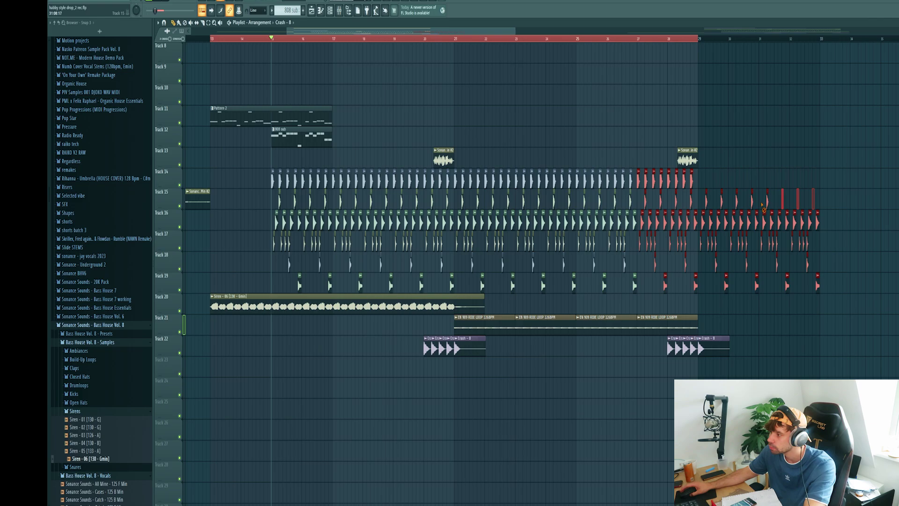
left_click_drag(675, 301, 457, 303)
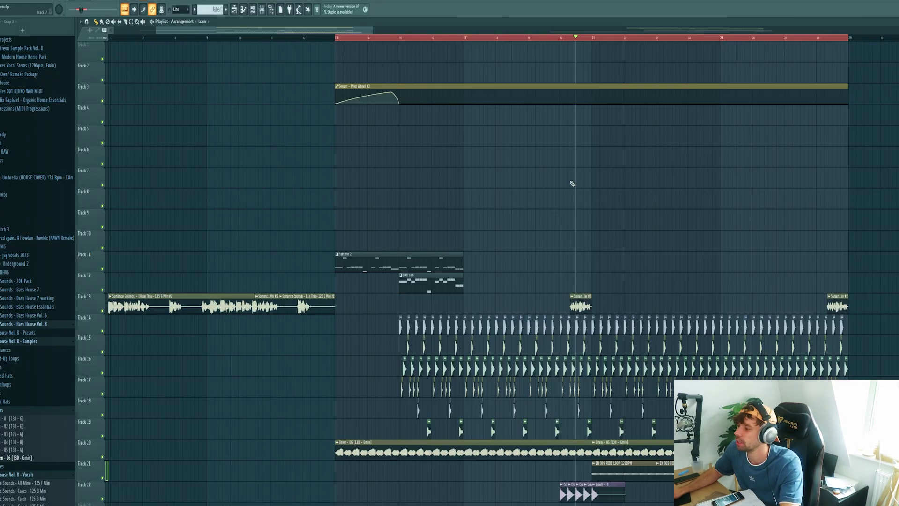
- Copy the Pattern 2 and 808 sub clips rightward, then shift the 808 sub one bar earlier
mouse_move(472, 232)
left_mouse_down("ctrl")
mouse_move(399, 292)
mouse_move(522, 262)
mouse_move(775, 258)
mouse_move(372, 291)
left_mouse_up("ctrl")
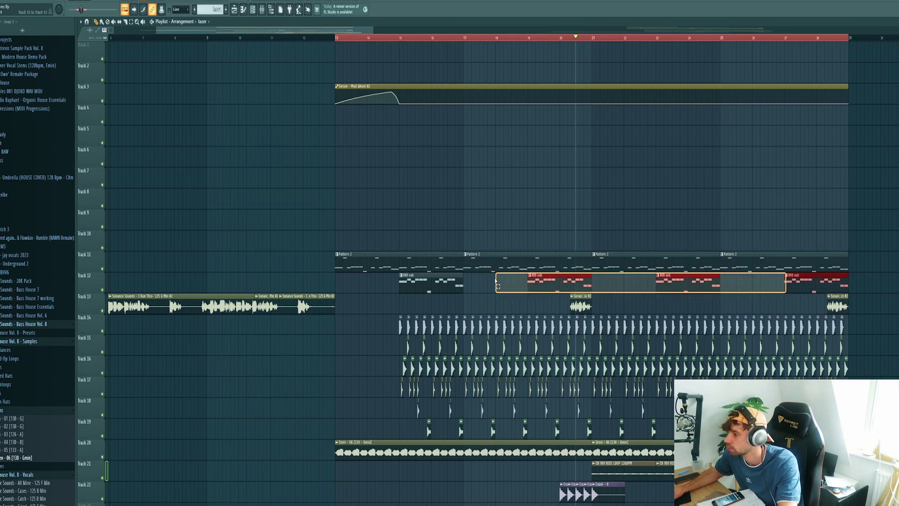
left_click_drag(632, 281, 601, 281)
left_click(622, 230)
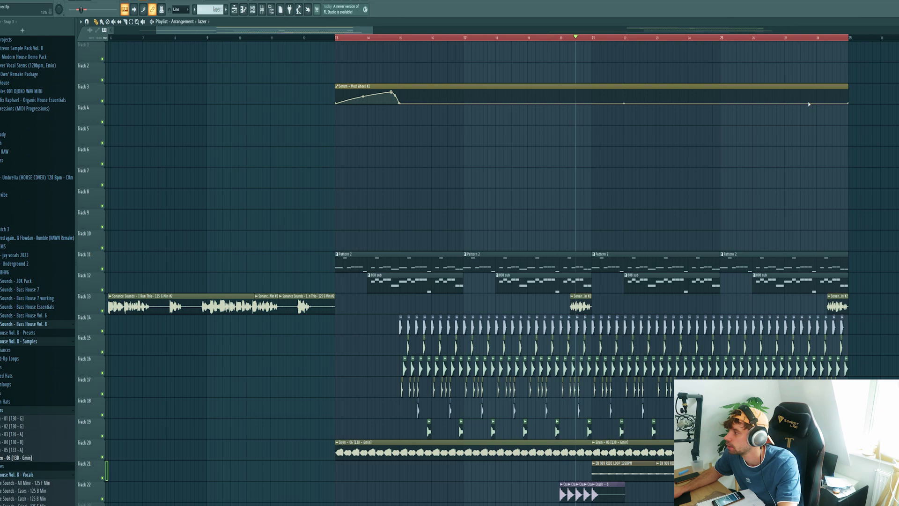
scroll(814, 135, "down", 4)
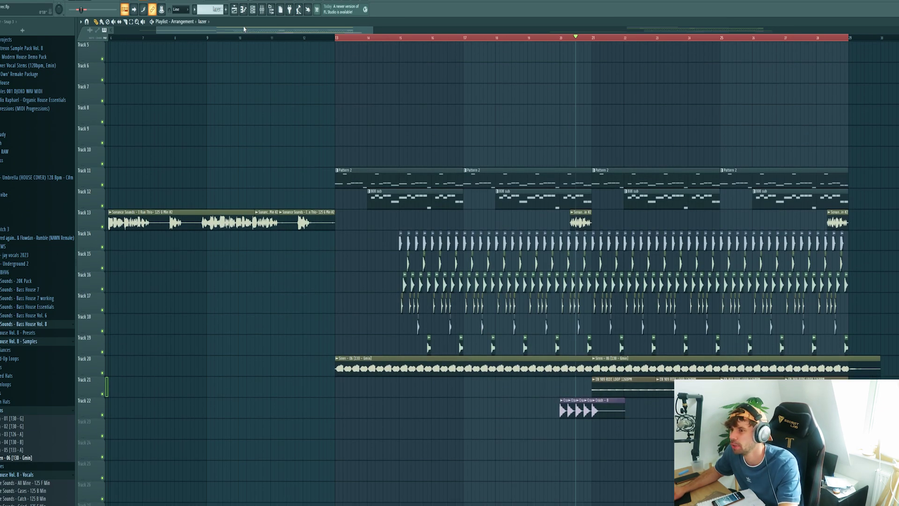
- Load the Lzr - Run preset into Serum #6 and bring up its channel options
left_click(253, 10)
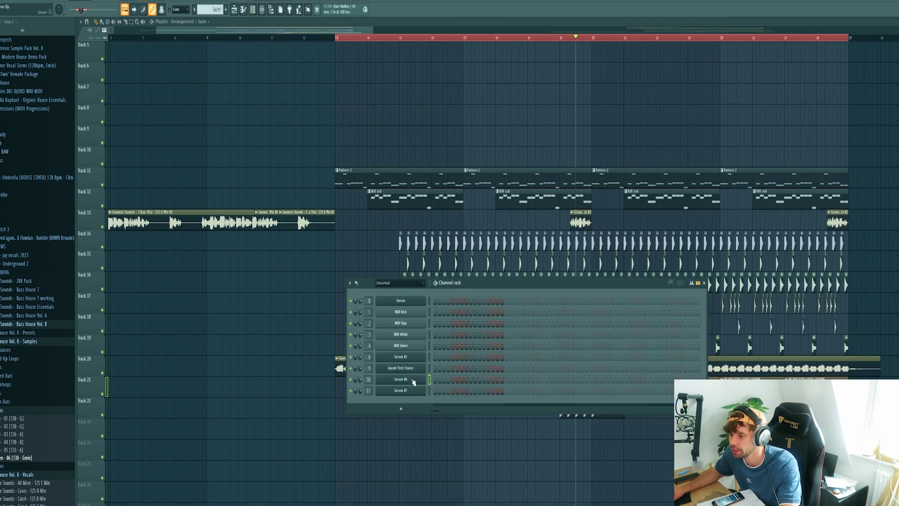
left_click(412, 381)
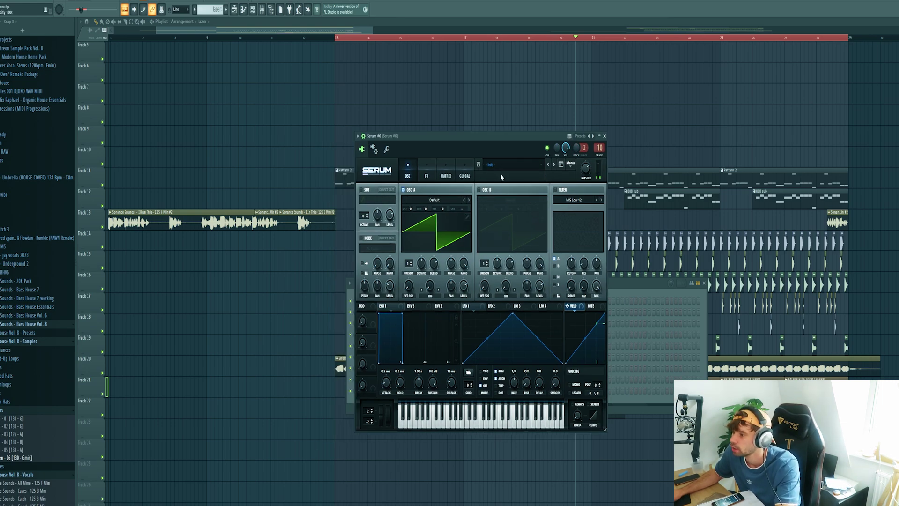
left_click(506, 170)
mouse_move(520, 372)
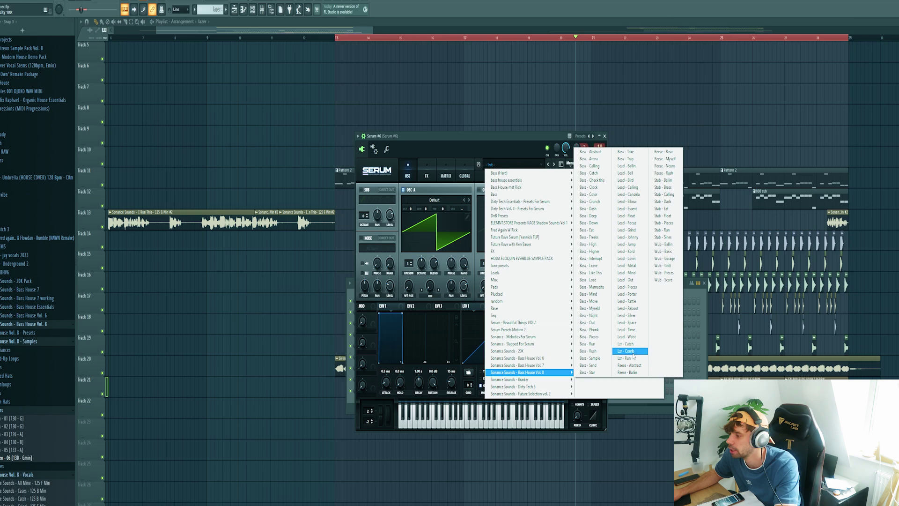
left_click(627, 358)
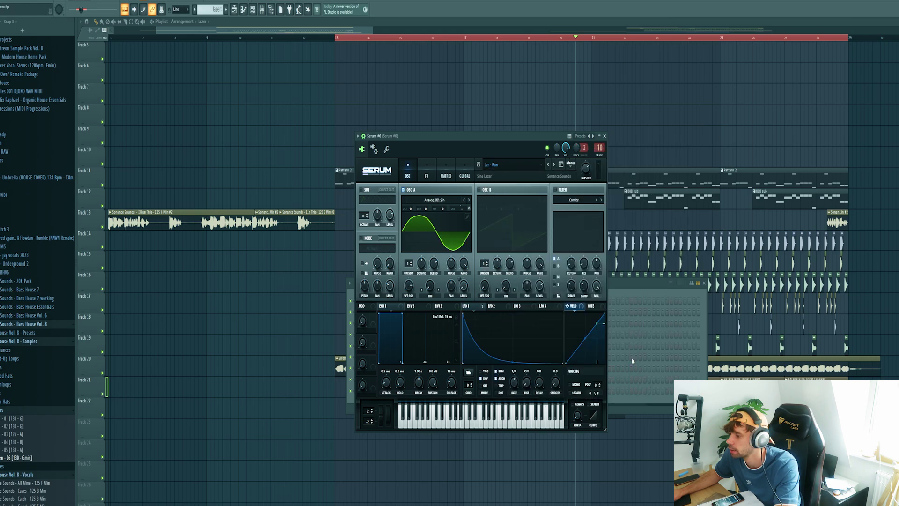
left_click(619, 286)
right_click(417, 381)
- Write three same-pitch Serum #6 notes with 1/3-beat triplet snap and play them back
left_click(454, 379)
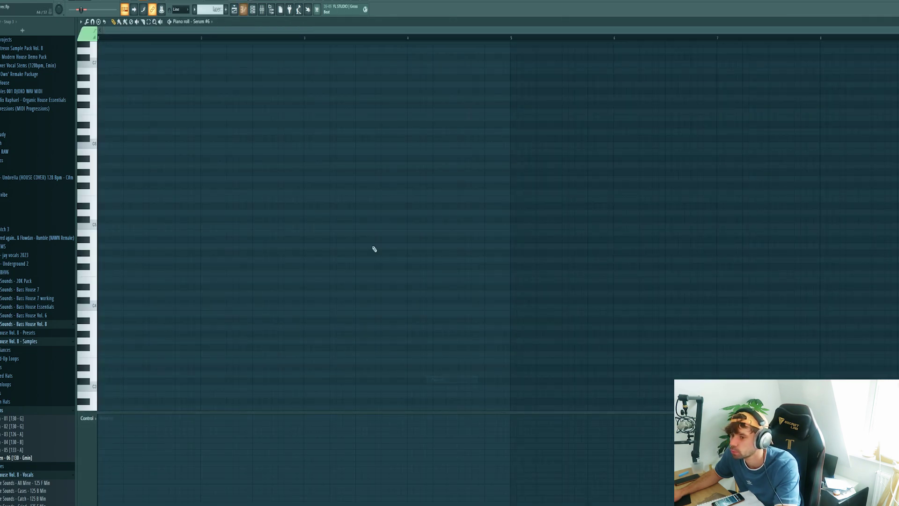
left_click_drag(219, 206, 284, 261)
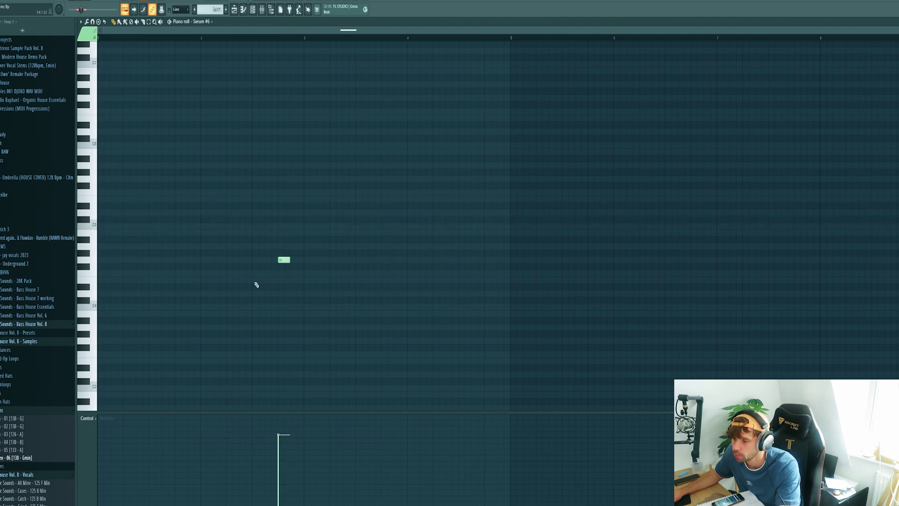
scroll(256, 285, "up", 3)
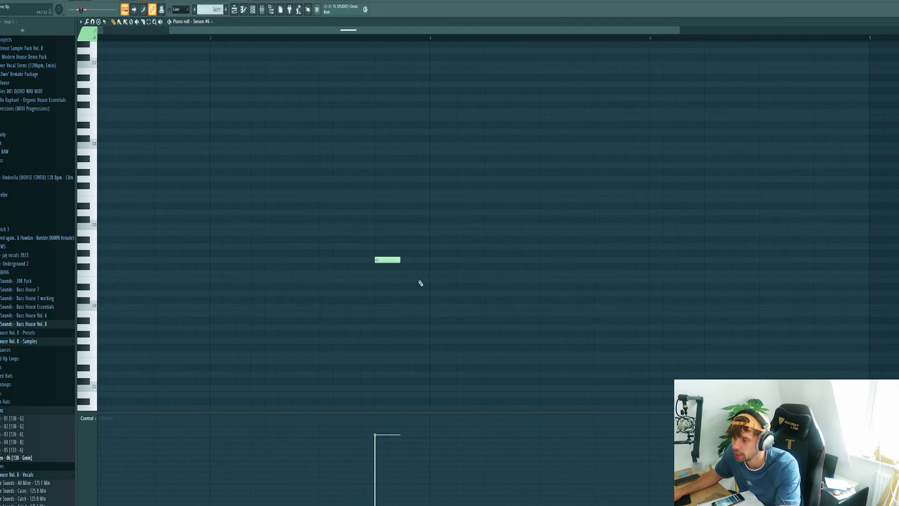
left_click(177, 10)
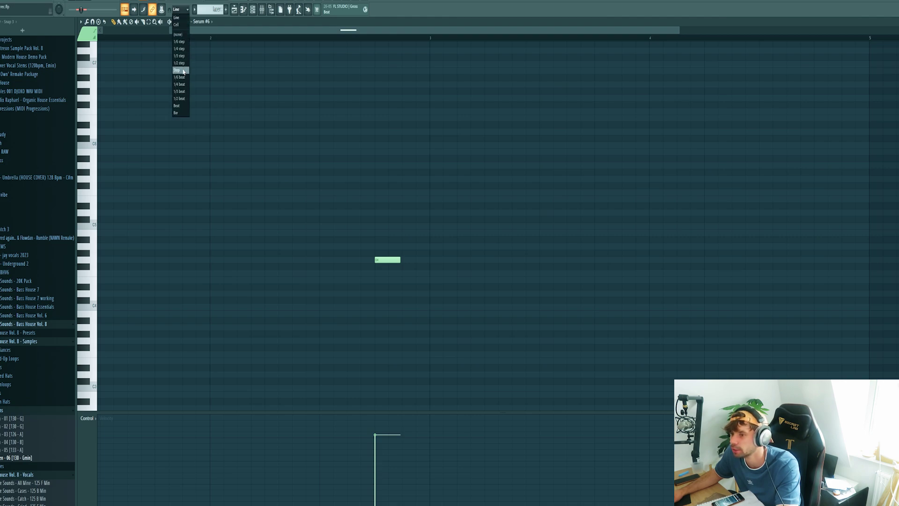
left_click(181, 92)
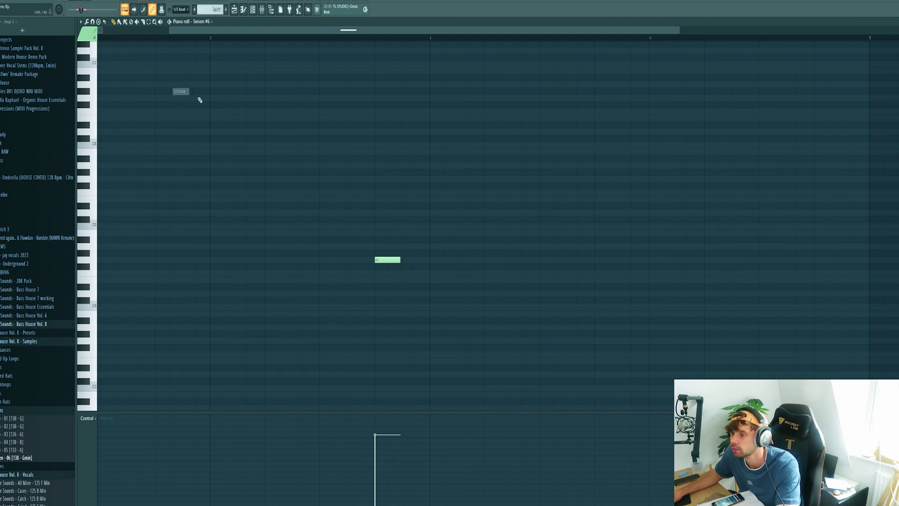
left_click(398, 261)
left_click(414, 261)
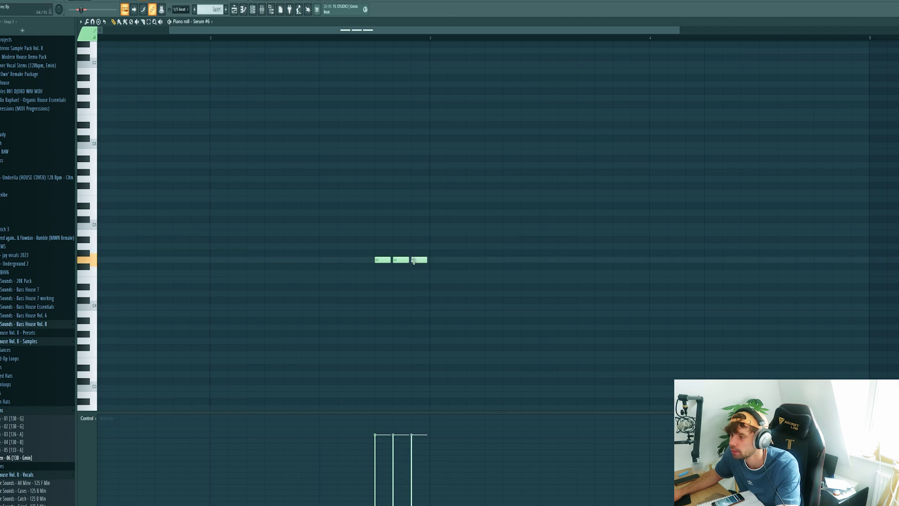
scroll(329, 43, "down", 3)
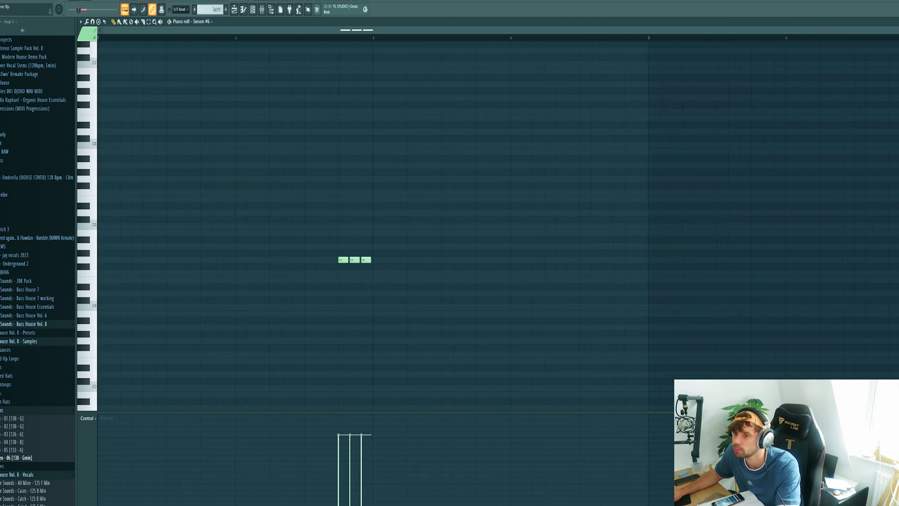
key("space")
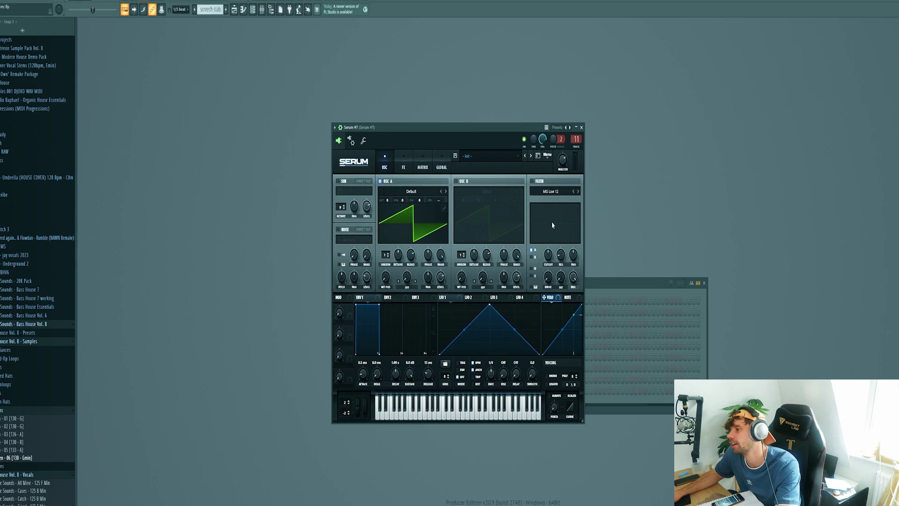
- Load the Stab - Run preset into Serum #7 from its preset menu
left_click(492, 155)
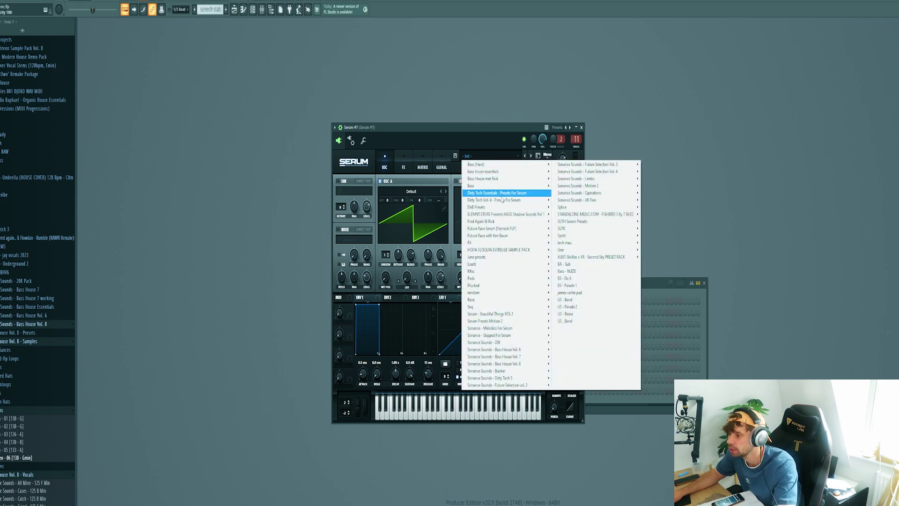
mouse_move(494, 363)
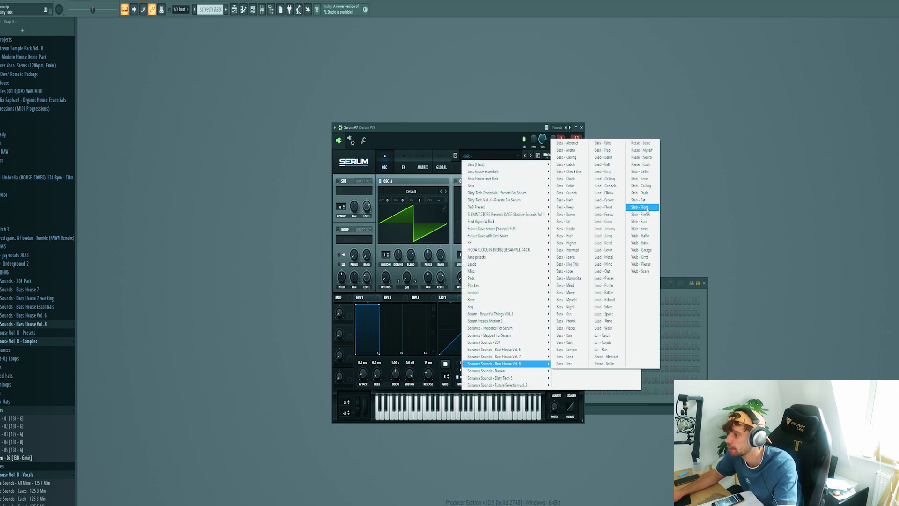
left_click(645, 221)
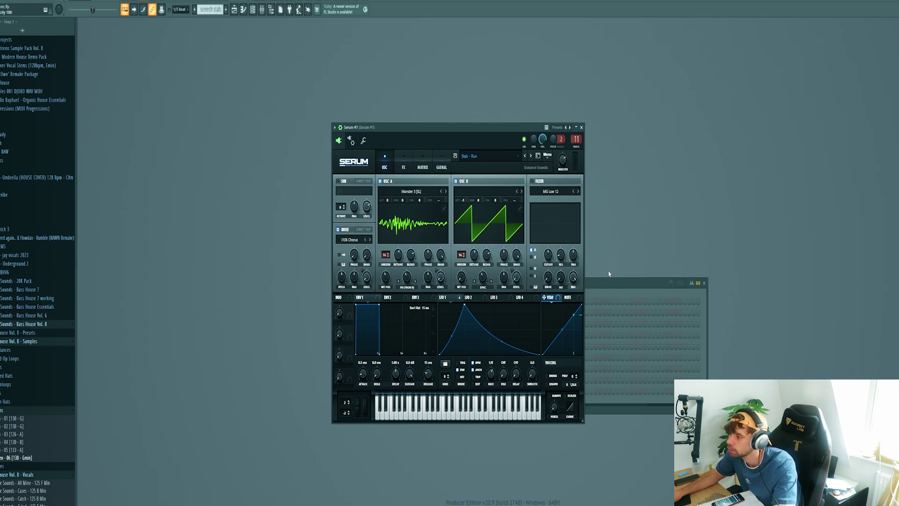
- Place a lengthened Serum #7 stab note at the start of bar 1 and play it
left_click(602, 285)
left_click(417, 365)
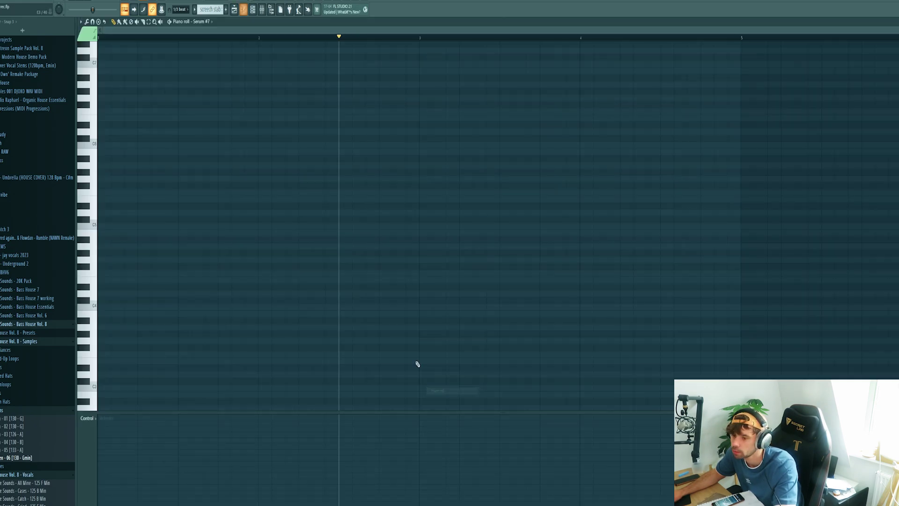
left_click_drag(111, 245, 95, 266)
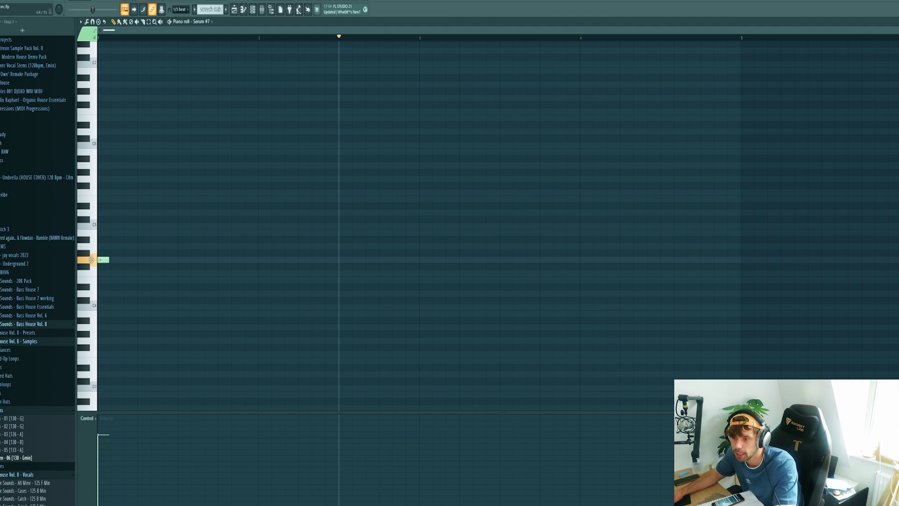
left_click_drag(110, 260, 136, 260)
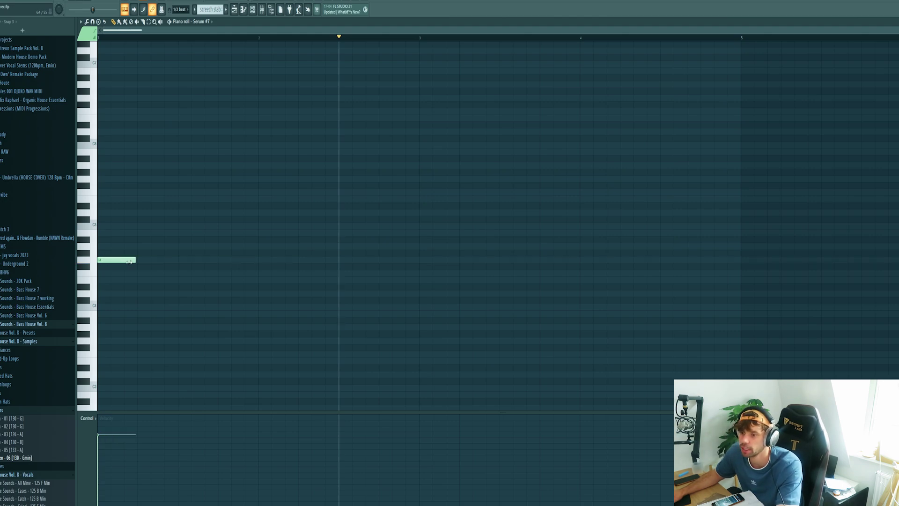
key("space")
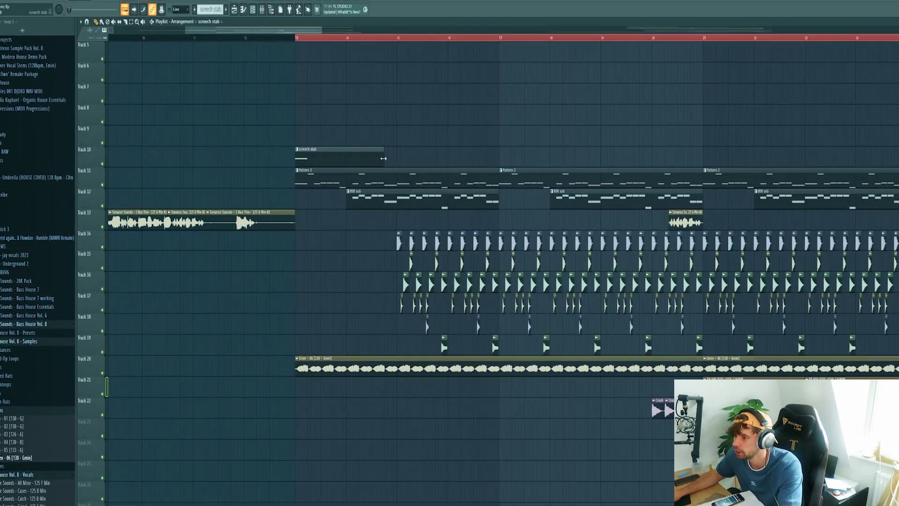
- Lengthen the screech stab clip, add a lazer clip on Track 9, and duplicate both rightward
left_click_drag(383, 158, 397, 159)
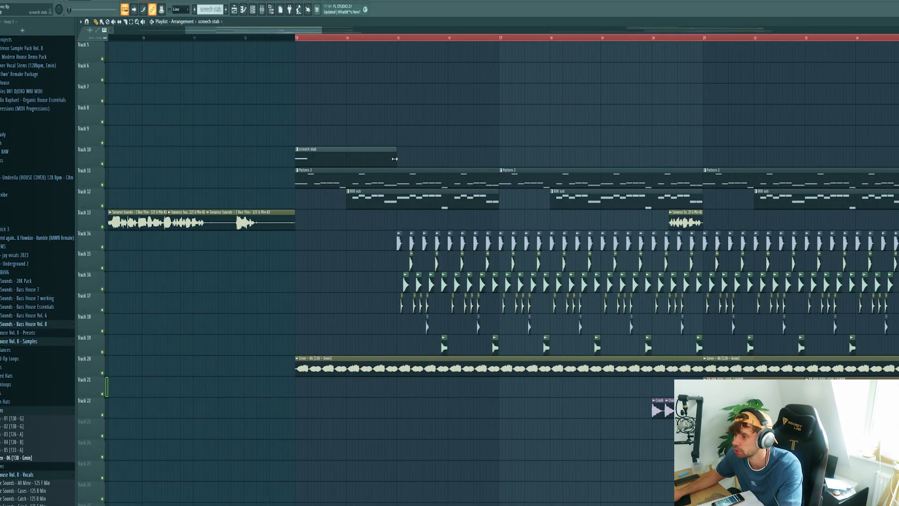
left_click(211, 10)
left_click(218, 27)
left_click(302, 135)
left_click_drag(281, 126, 394, 165)
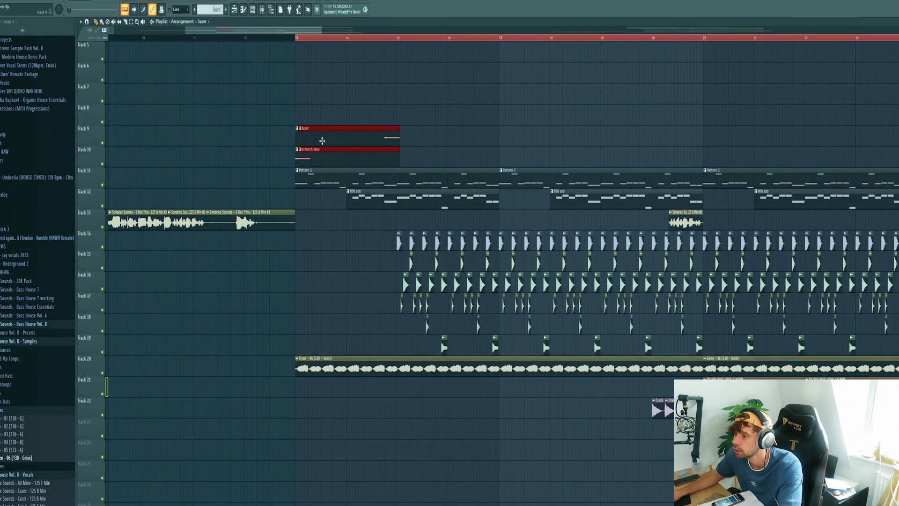
key("ctrl+b")
key("ctrl+b")
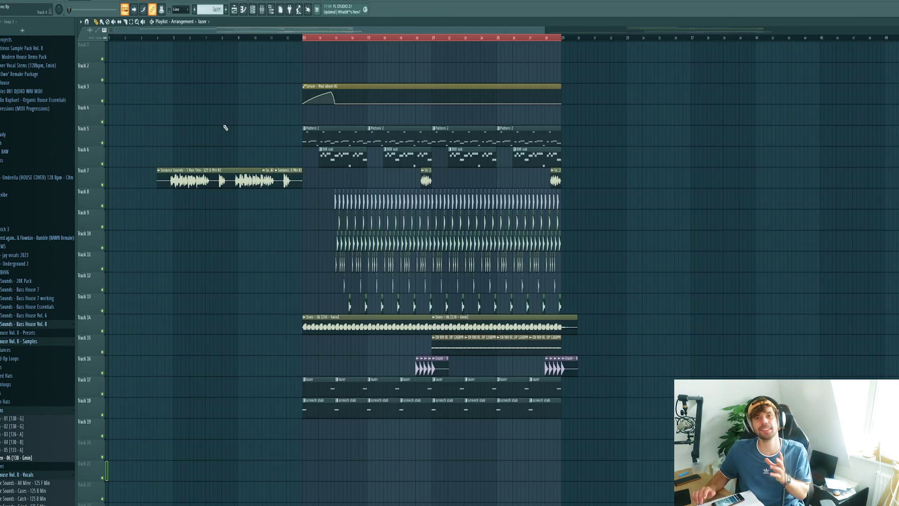